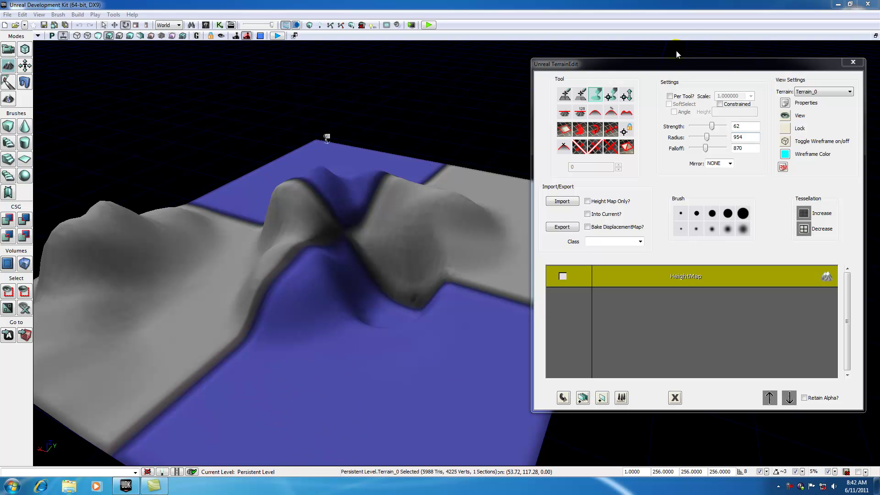
pyautogui.moveTo(679, 66); pyautogui.dragTo(665, 65)
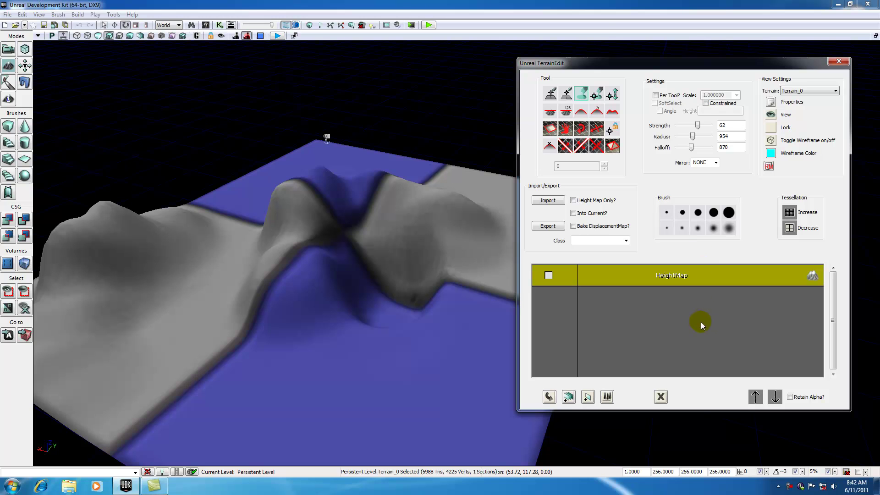
pyautogui.click(647, 289)
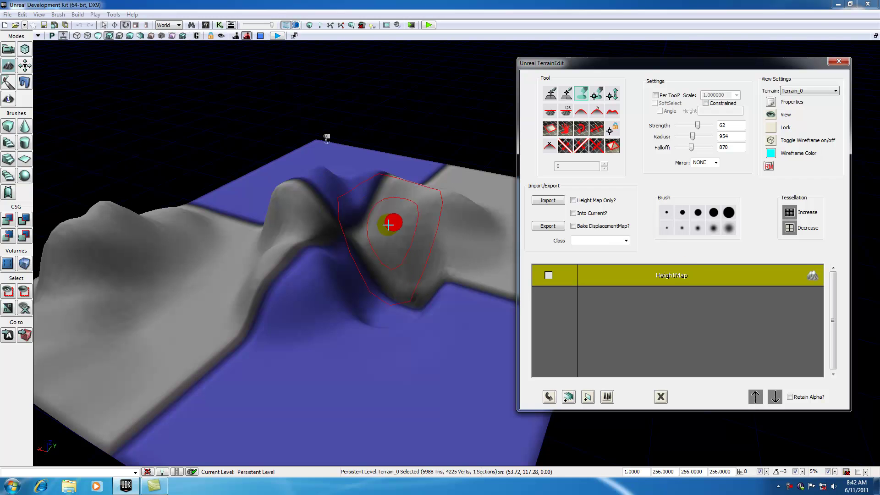
pyautogui.moveTo(299, 236)
pyautogui.keyDown('ctrl'); pyautogui.mouseDown()
pyautogui.moveTo(291, 257)
pyautogui.moveTo(399, 288)
pyautogui.moveTo(389, 338)
pyautogui.moveTo(252, 408)
pyautogui.moveTo(173, 354)
pyautogui.moveTo(195, 287)
pyautogui.moveTo(258, 391)
pyautogui.moveTo(401, 341)
pyautogui.mouseUp(); pyautogui.keyUp('ctrl')
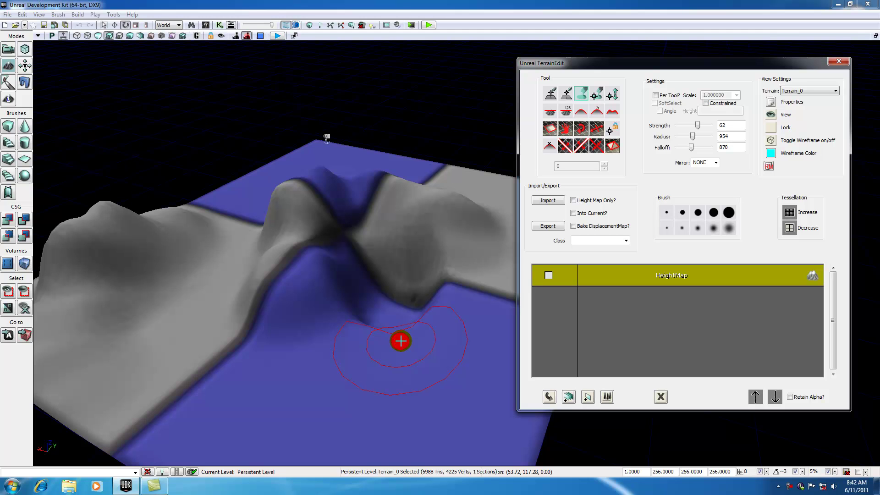
pyautogui.click(617, 323)
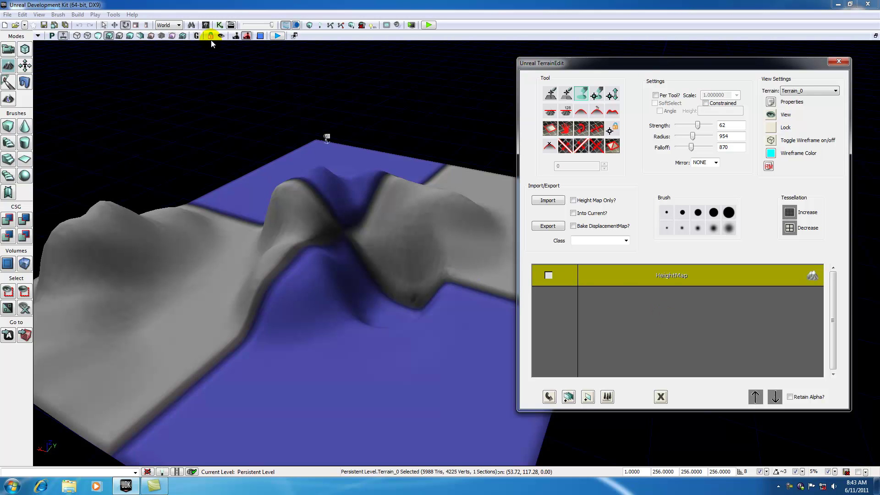
# Search the Content Browser for "rock" and limit the assets to the Materials object type.
pyautogui.click(206, 26)
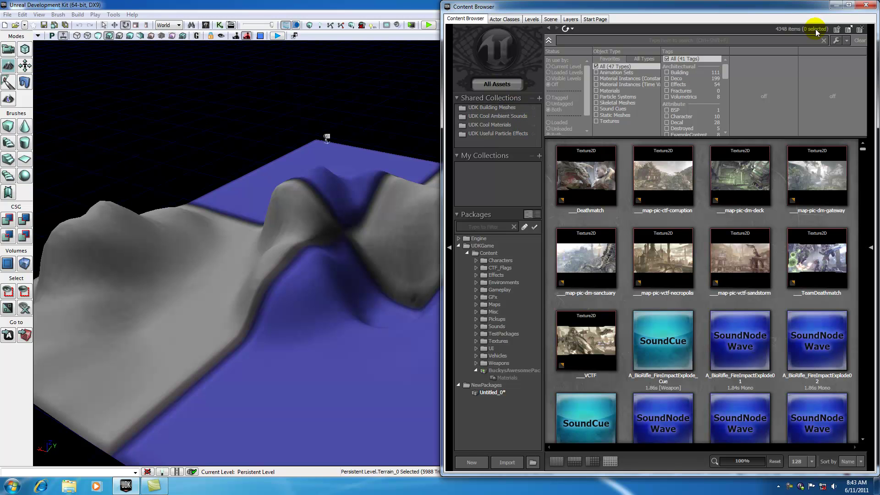
pyautogui.click(735, 40)
pyautogui.write('rock')
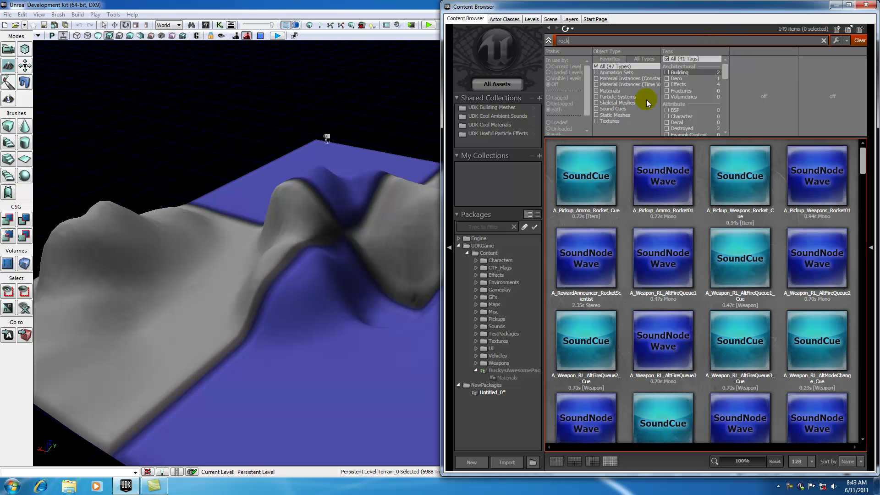
pyautogui.click(596, 91)
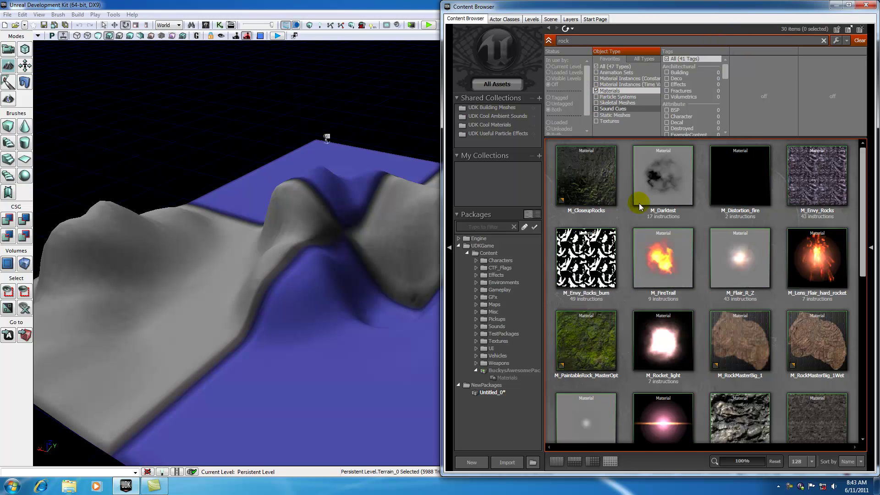
# Look through the rock materials, including M_PaintableRock_MasterOpt and M_UN_Rock_SM_Blackspire01, for a suitable terrain surface.
pyautogui.click(589, 225)
pyautogui.click(595, 338)
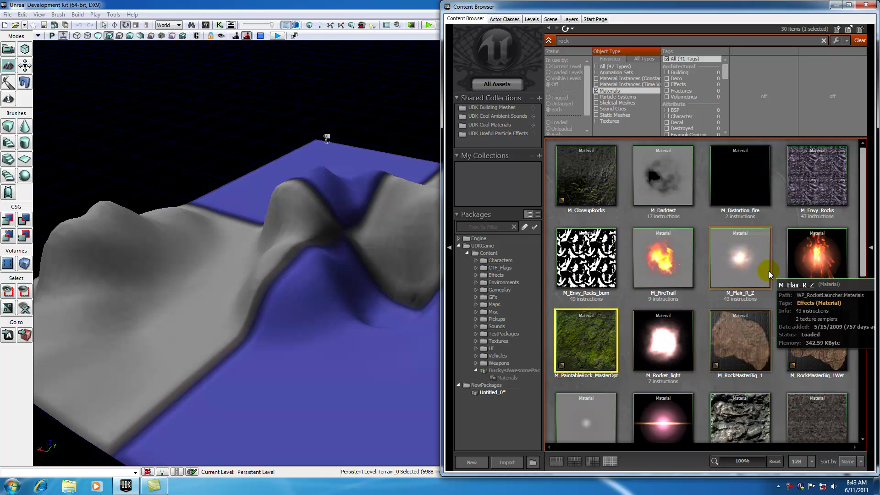
pyautogui.scroll(-1, 770, 273)
pyautogui.scroll(-1, 705, 353)
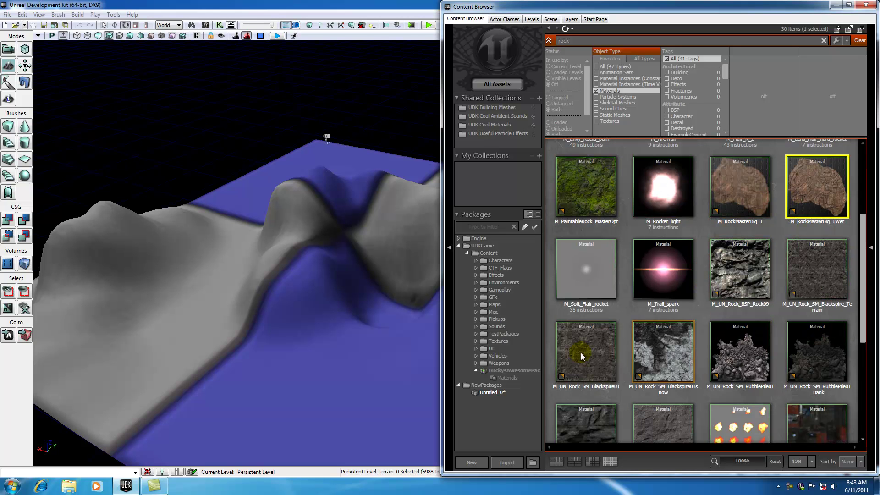
pyautogui.click(582, 355)
pyautogui.scroll(2, 575, 346)
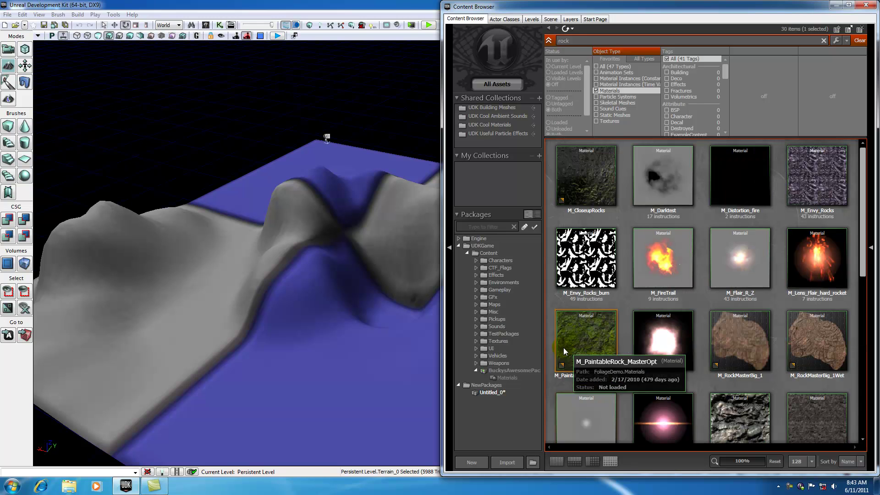
# Search the materials for "ground", select M_GroundMaster_01 and close the Content Browser.
pyautogui.moveTo(574, 41); pyautogui.dragTo(541, 42)
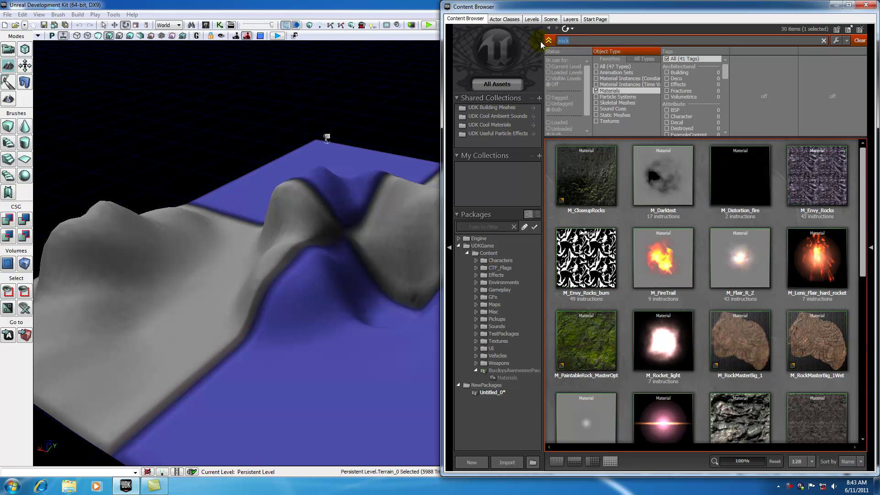
pyautogui.write('ground')
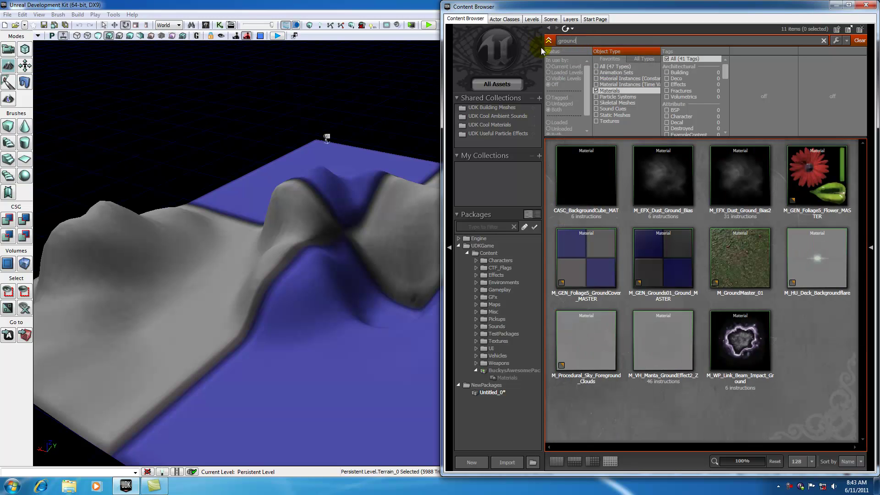
pyautogui.click(739, 254)
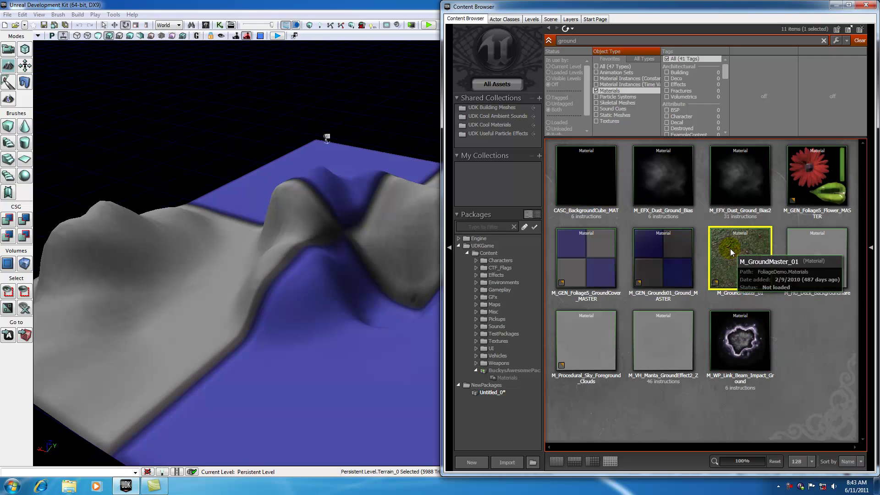
pyautogui.click(865, 5)
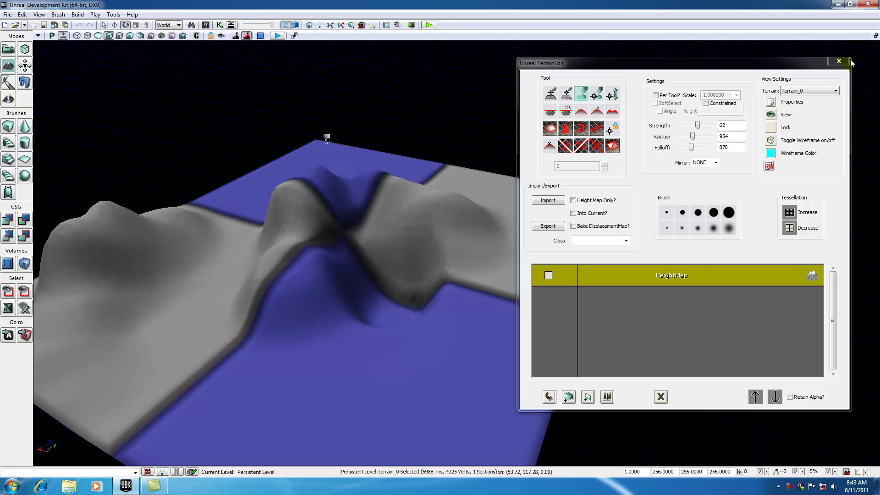
# Reopen the terrain editor and create a new terrain setup layer from the selected ground material with auto-create.
pyautogui.click(839, 61)
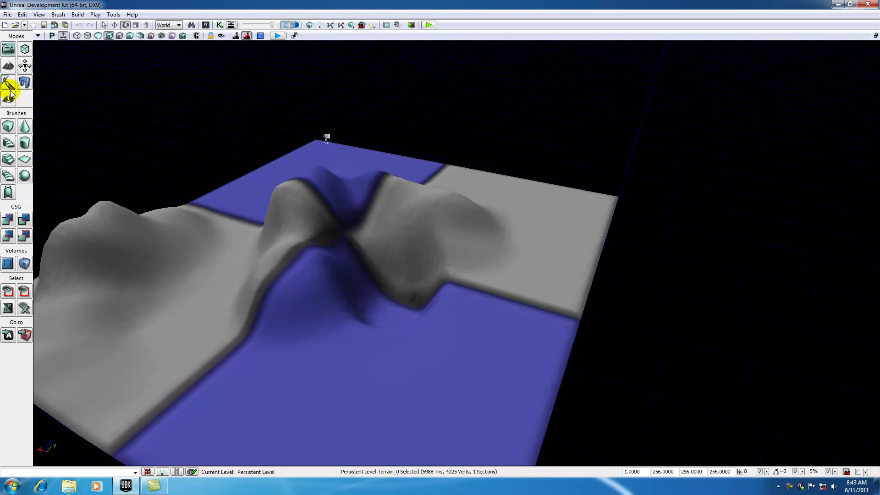
pyautogui.click(8, 65)
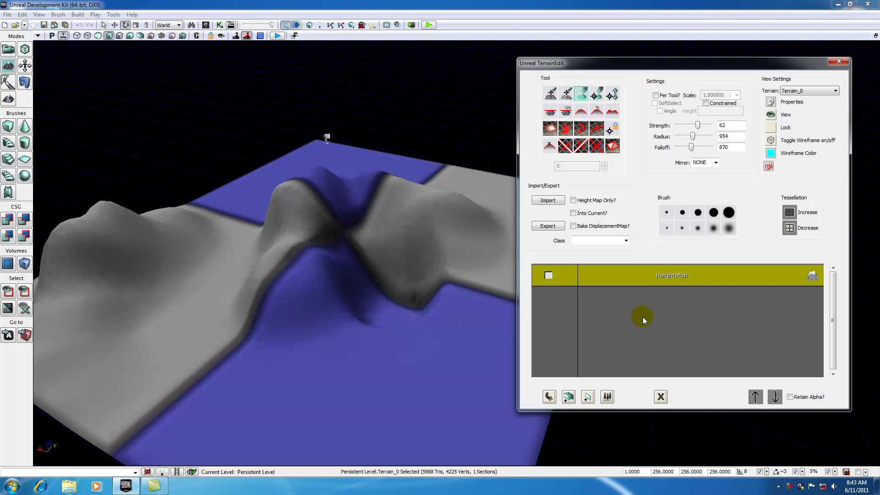
pyautogui.rightClick(650, 303)
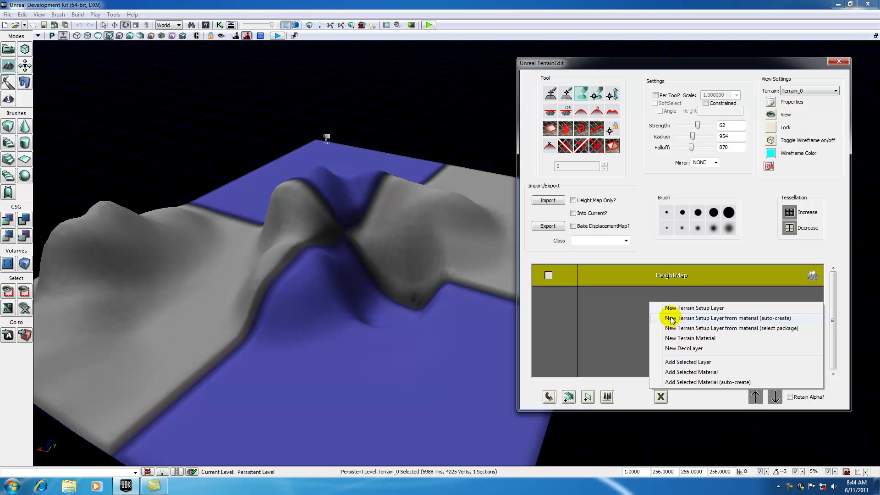
pyautogui.click(751, 320)
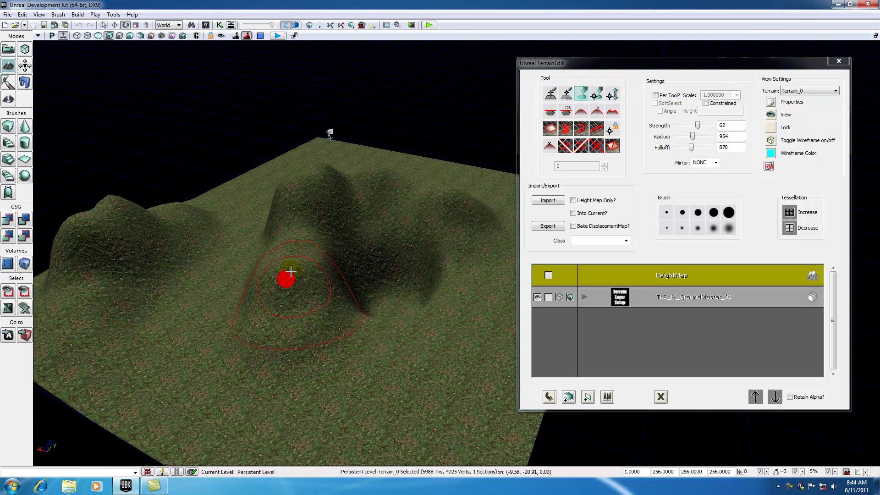
# Raise the height map with strokes around the central hills, along the terrain's near-left edge and at its far corner.
pyautogui.moveTo(367, 176)
pyautogui.keyDown('ctrl'); pyautogui.mouseDown()
pyautogui.moveTo(469, 217)
pyautogui.moveTo(490, 253)
pyautogui.mouseUp(); pyautogui.keyUp('ctrl')
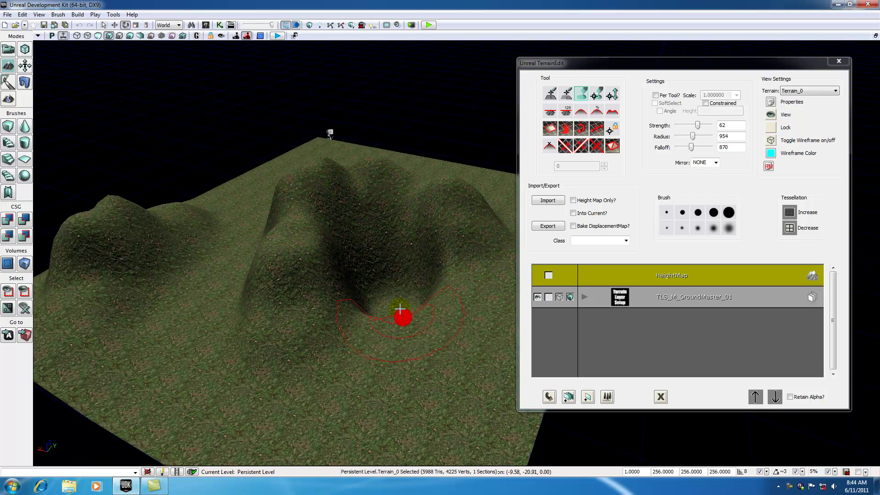
pyautogui.keyDown('ctrl'); pyautogui.moveTo(401, 314); pyautogui.dragTo(392, 303); pyautogui.keyUp('ctrl')
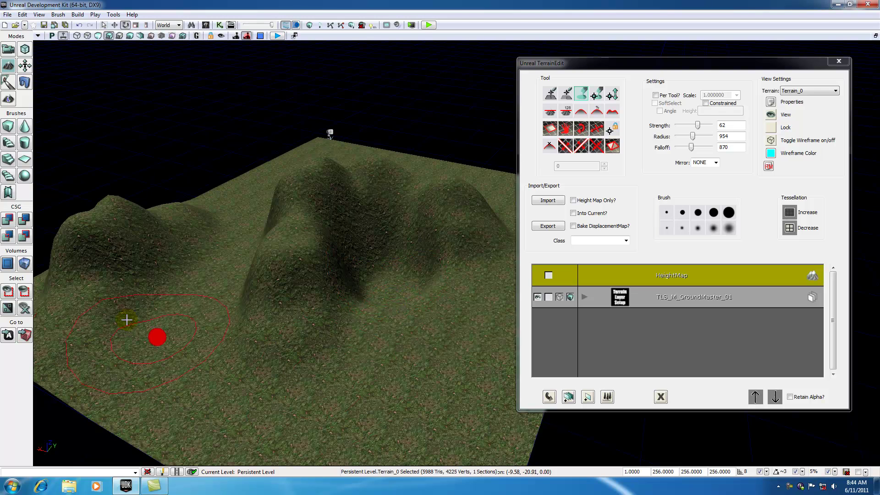
pyautogui.moveTo(110, 298)
pyautogui.keyDown('ctrl'); pyautogui.mouseDown()
pyautogui.moveTo(103, 336)
pyautogui.moveTo(98, 324)
pyautogui.moveTo(103, 363)
pyautogui.moveTo(98, 247)
pyautogui.moveTo(163, 207)
pyautogui.moveTo(243, 179)
pyautogui.moveTo(202, 196)
pyautogui.mouseUp(); pyautogui.keyUp('ctrl')
pyautogui.moveTo(290, 155)
pyautogui.keyDown('ctrl'); pyautogui.mouseDown()
pyautogui.moveTo(257, 173)
pyautogui.moveTo(309, 135)
pyautogui.moveTo(420, 163)
pyautogui.moveTo(362, 147)
pyautogui.mouseUp(); pyautogui.keyUp('ctrl')
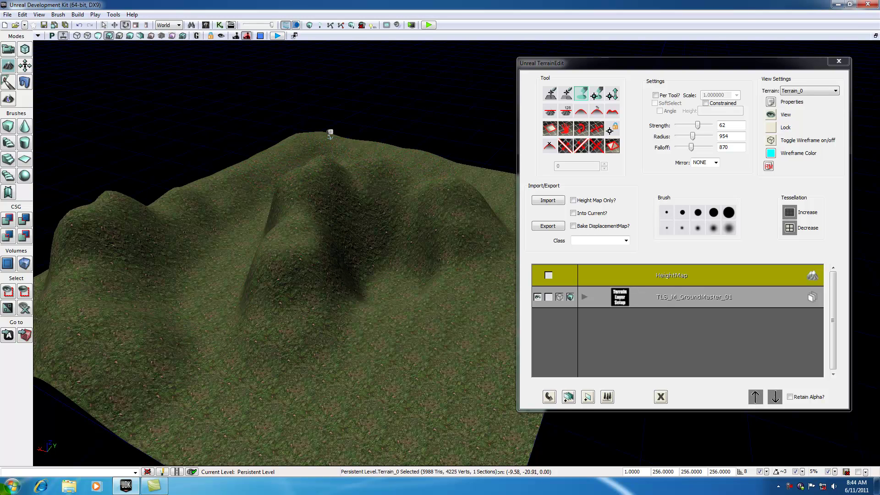
pyautogui.moveTo(190, 395)
pyautogui.mouseDown()
pyautogui.moveTo(266, 429)
pyautogui.moveTo(264, 350)
pyautogui.moveTo(165, 362)
pyautogui.moveTo(187, 391)
pyautogui.mouseUp()
pyautogui.moveTo(140, 362)
pyautogui.keyDown('ctrl'); pyautogui.mouseDown()
pyautogui.moveTo(157, 393)
pyautogui.moveTo(98, 308)
pyautogui.moveTo(88, 257)
pyautogui.moveTo(119, 330)
pyautogui.mouseUp(); pyautogui.keyUp('ctrl')
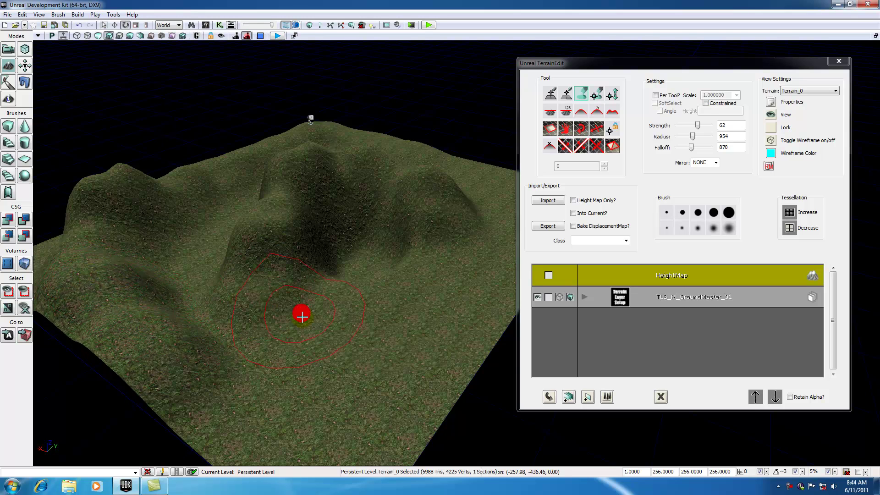
pyautogui.moveTo(302, 316)
pyautogui.mouseDown()
pyautogui.moveTo(330, 261)
pyautogui.moveTo(303, 316)
pyautogui.mouseUp()
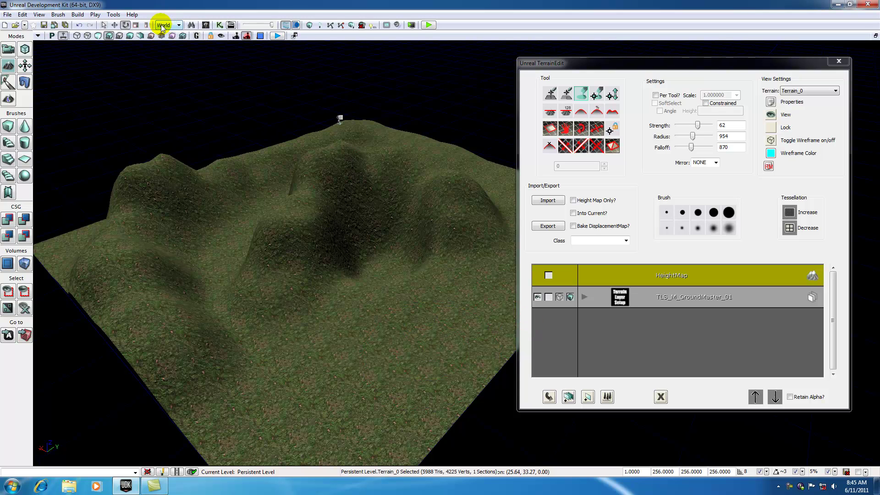
# Search the Content Browser's Materials for "rock", select M_UN_Rock_SM_Blackspire01 and close the browser.
pyautogui.click(206, 26)
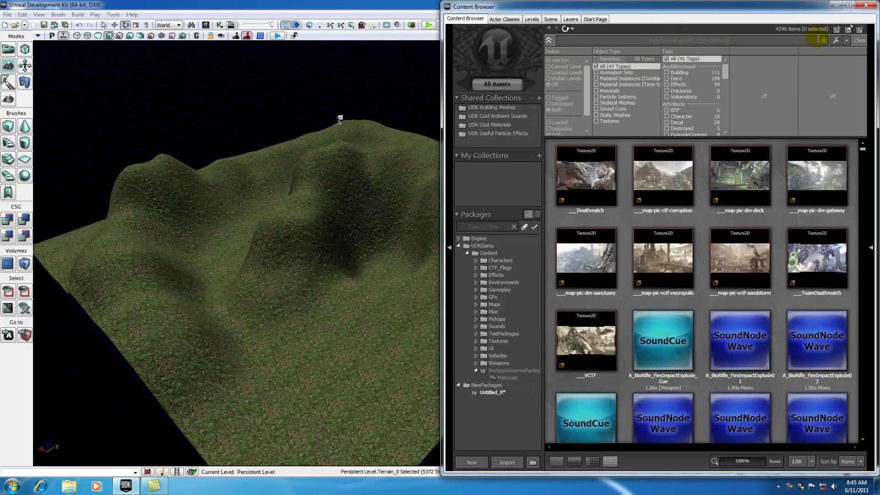
pyautogui.click(603, 90)
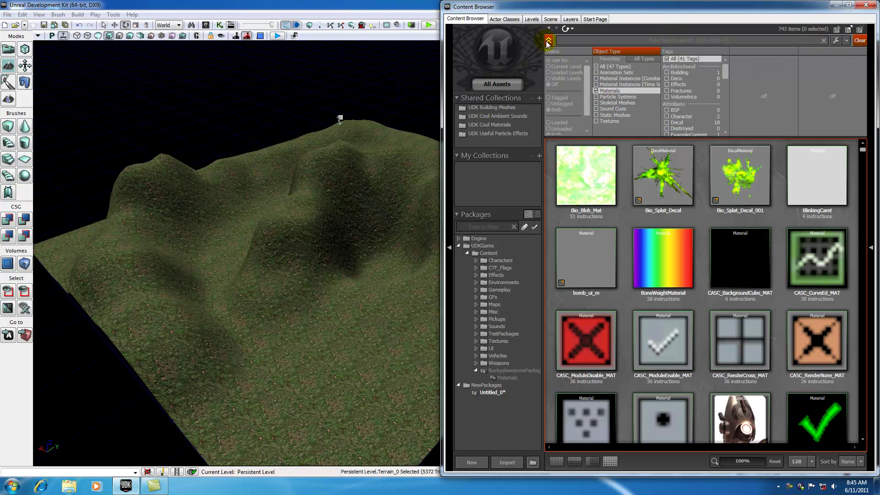
pyautogui.click(573, 42)
pyautogui.write('rock')
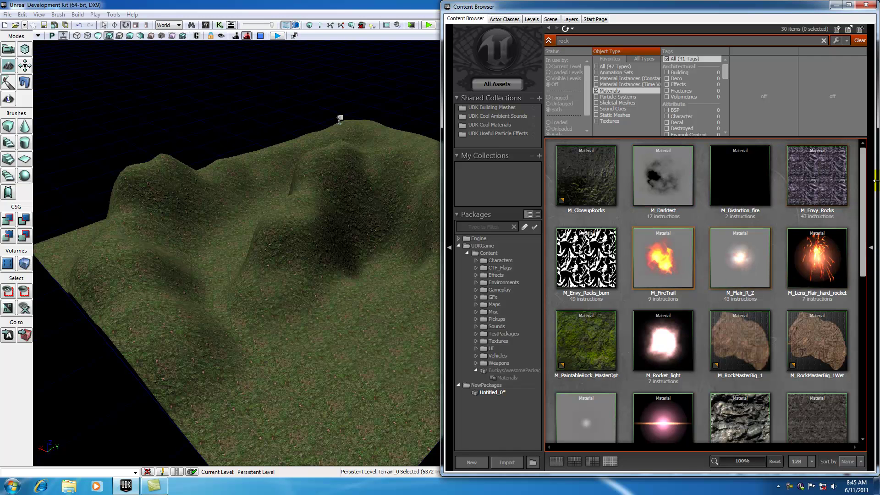
pyautogui.moveTo(863, 195); pyautogui.dragTo(864, 262)
pyautogui.click(583, 349)
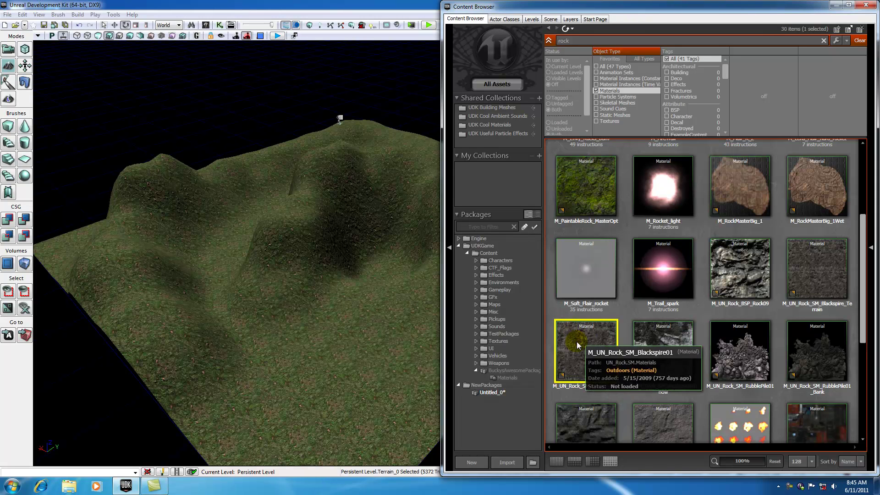
pyautogui.click(868, 5)
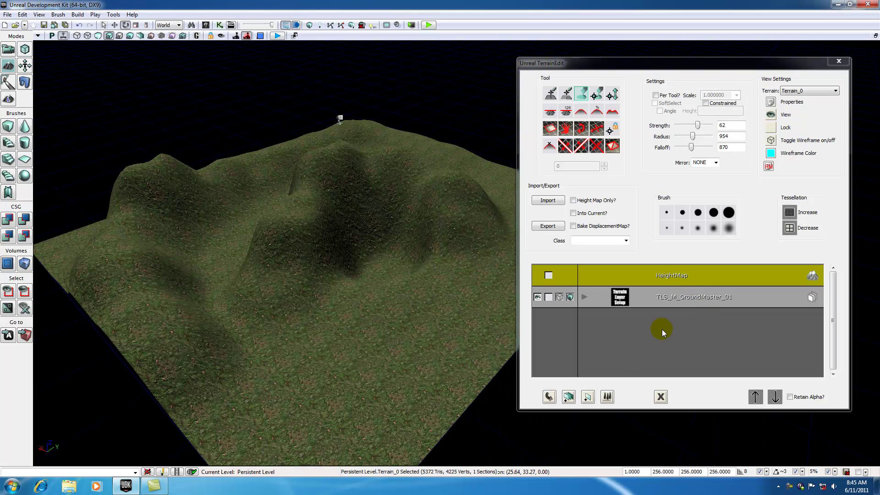
# Create a new terrain setup layer from the selected rock material with auto-create and make it the active layer.
pyautogui.rightClick(658, 327)
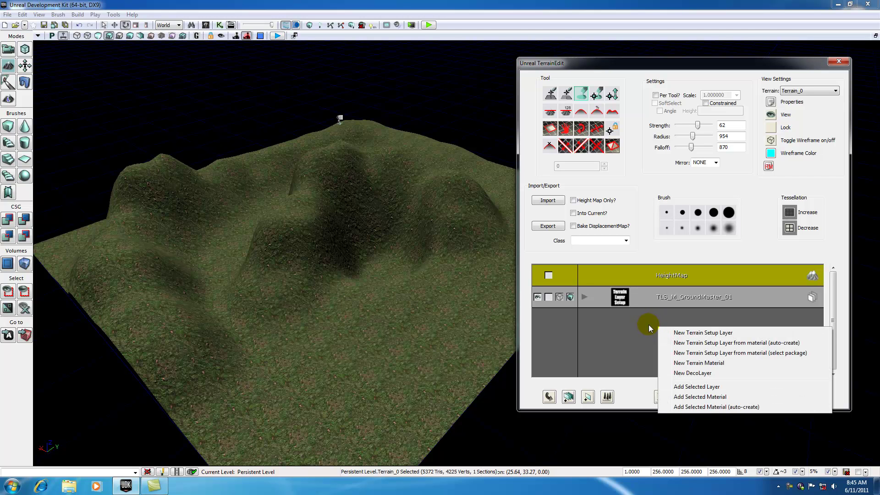
pyautogui.click(699, 343)
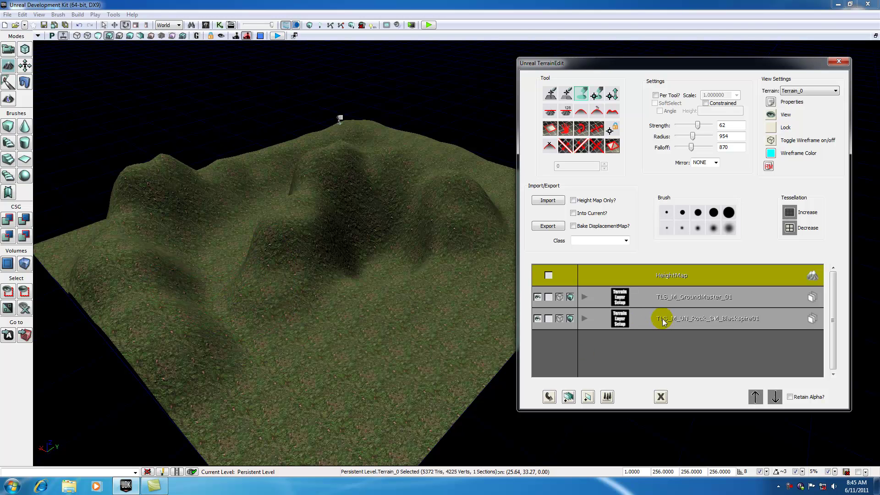
pyautogui.click(705, 322)
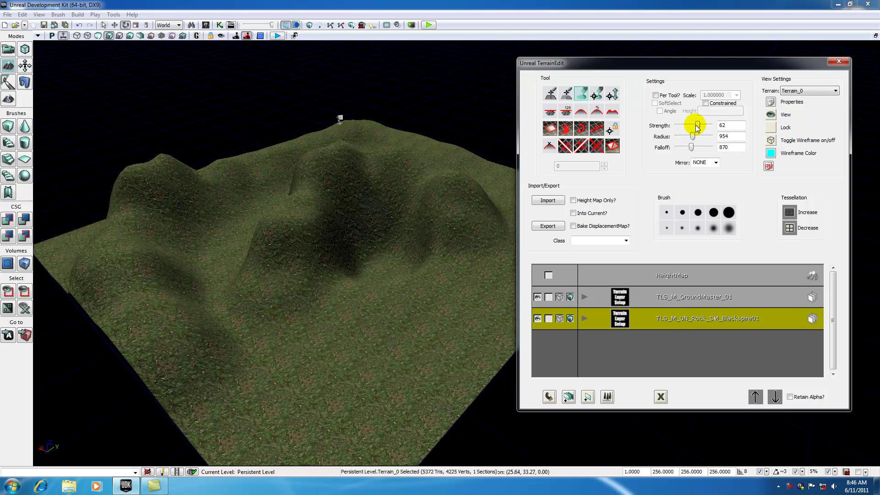
# Paint the rock layer over the central peaks and a foreground patch, using strength 47, radius 309 and falloff 757.
pyautogui.moveTo(694, 138); pyautogui.dragTo(690, 140)
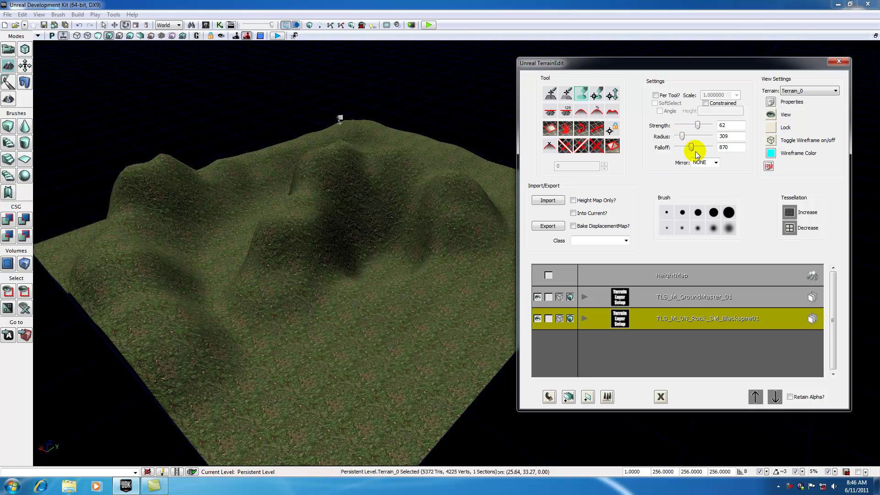
pyautogui.moveTo(691, 148); pyautogui.dragTo(688, 148)
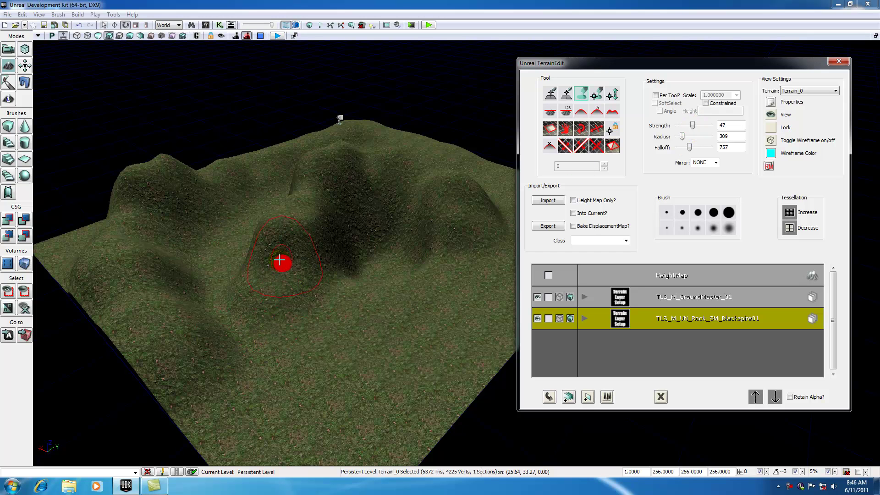
pyautogui.moveTo(251, 269); pyautogui.dragTo(240, 210)
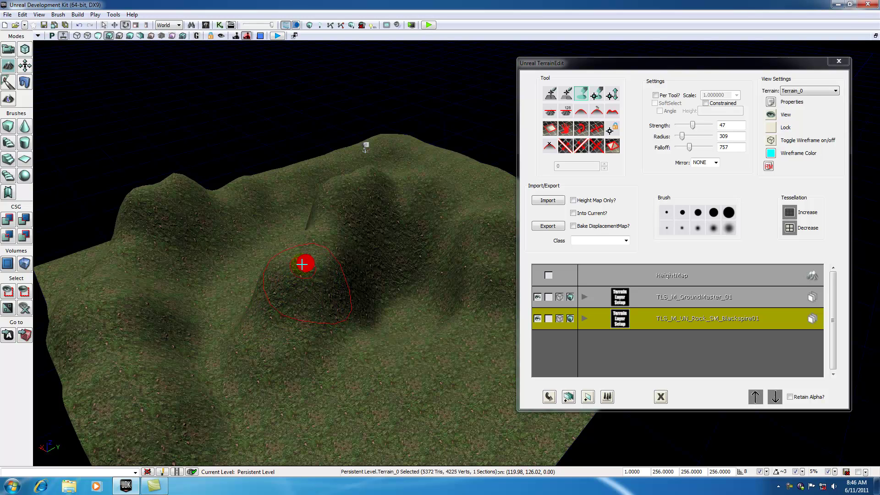
pyautogui.moveTo(290, 279)
pyautogui.keyDown('ctrl'); pyautogui.mouseDown()
pyautogui.moveTo(349, 197)
pyautogui.moveTo(355, 242)
pyautogui.moveTo(362, 222)
pyautogui.moveTo(401, 208)
pyautogui.moveTo(390, 250)
pyautogui.moveTo(401, 220)
pyautogui.moveTo(400, 274)
pyautogui.moveTo(476, 282)
pyautogui.mouseUp(); pyautogui.keyUp('ctrl')
pyautogui.moveTo(356, 250)
pyautogui.keyDown('ctrl'); pyautogui.mouseDown()
pyautogui.moveTo(310, 227)
pyautogui.moveTo(348, 233)
pyautogui.moveTo(301, 208)
pyautogui.moveTo(386, 311)
pyautogui.moveTo(441, 201)
pyautogui.moveTo(380, 178)
pyautogui.moveTo(330, 226)
pyautogui.moveTo(339, 310)
pyautogui.mouseUp(); pyautogui.keyUp('ctrl')
pyautogui.moveTo(383, 389)
pyautogui.keyDown('ctrl'); pyautogui.mouseDown()
pyautogui.moveTo(400, 361)
pyautogui.moveTo(345, 380)
pyautogui.moveTo(377, 350)
pyautogui.moveTo(328, 375)
pyautogui.moveTo(360, 391)
pyautogui.mouseUp(); pyautogui.keyUp('ctrl')
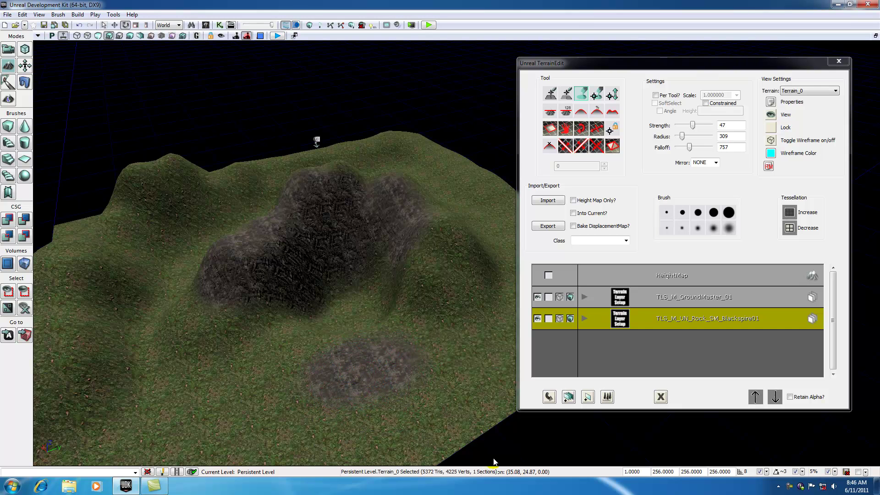
# Extend the painted rock layer from the foreground patch toward the terrain's edge and down the right slope of the central peaks.
pyautogui.moveTo(422, 386); pyautogui.dragTo(455, 340)
pyautogui.moveTo(413, 385); pyautogui.dragTo(353, 338, button='right')
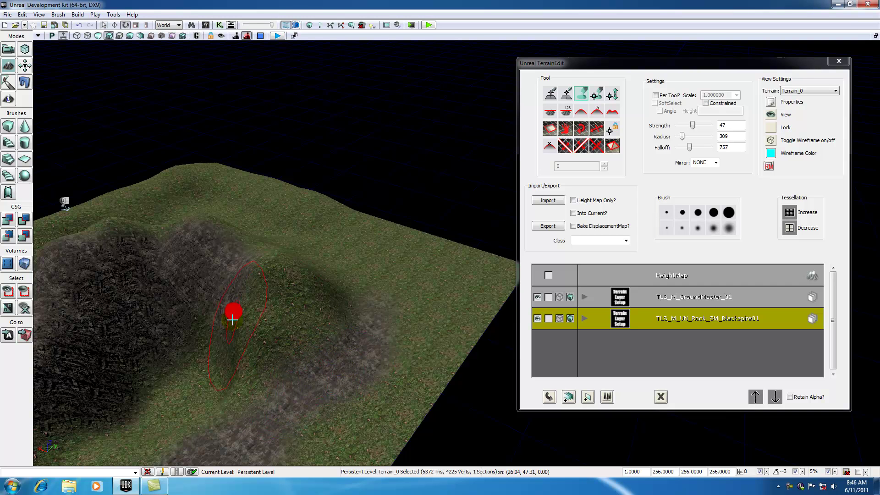
pyautogui.moveTo(233, 318)
pyautogui.keyDown('ctrl'); pyautogui.mouseDown()
pyautogui.moveTo(238, 334)
pyautogui.moveTo(197, 328)
pyautogui.moveTo(195, 340)
pyautogui.mouseUp(); pyautogui.keyUp('ctrl')
pyautogui.moveTo(195, 339)
pyautogui.mouseDown(button='right')
pyautogui.moveTo(160, 400)
pyautogui.moveTo(160, 391)
pyautogui.mouseUp(button='right')
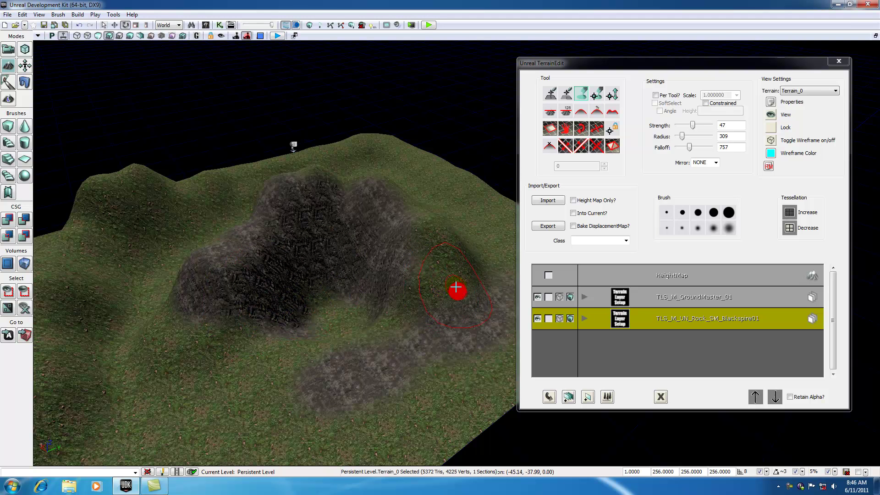
# Paint the rock layer over the far corner peak and the edge hills, and fill in the slopes of the central peaks.
pyautogui.moveTo(98, 270); pyautogui.dragTo(67, 270, button='right')
pyautogui.moveTo(221, 315)
pyautogui.keyDown('ctrl'); pyautogui.mouseDown()
pyautogui.moveTo(273, 228)
pyautogui.moveTo(346, 205)
pyautogui.moveTo(362, 189)
pyautogui.moveTo(373, 165)
pyautogui.moveTo(345, 177)
pyautogui.moveTo(350, 166)
pyautogui.mouseUp(); pyautogui.keyUp('ctrl')
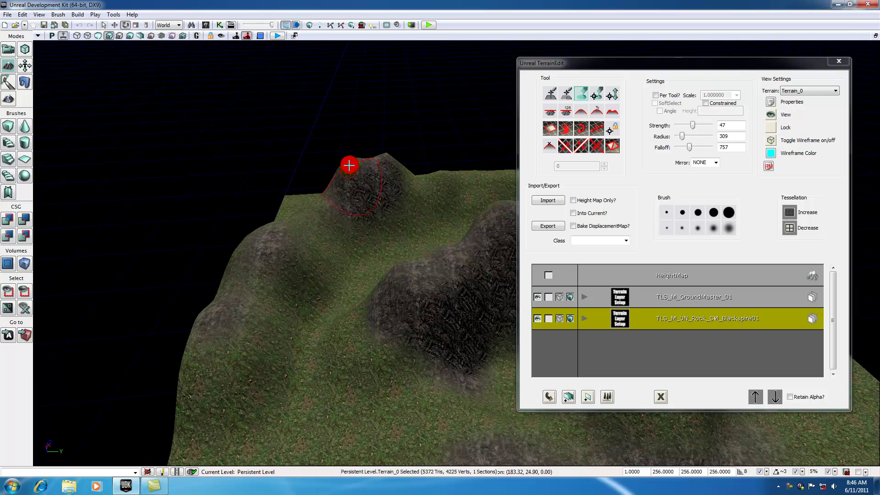
pyautogui.moveTo(338, 210); pyautogui.dragTo(429, 258, button='right')
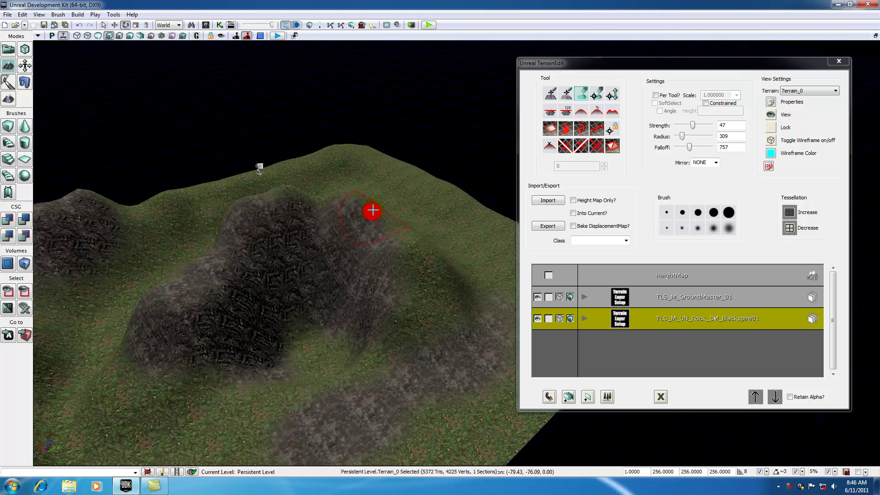
pyautogui.moveTo(373, 210)
pyautogui.keyDown('ctrl'); pyautogui.mouseDown()
pyautogui.moveTo(398, 226)
pyautogui.moveTo(337, 257)
pyautogui.moveTo(304, 310)
pyautogui.mouseUp(); pyautogui.keyUp('ctrl')
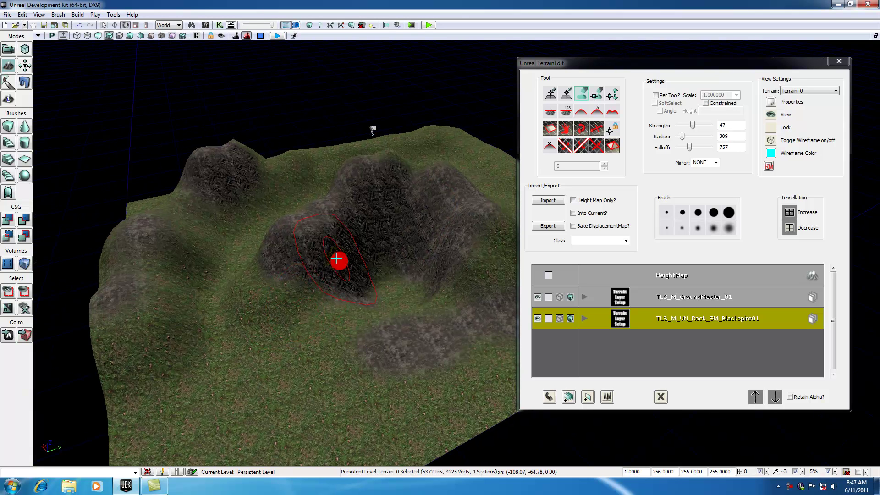
# Play the level from the grassy foreground, walk around to inspect the ground and rock texturing, and exit the preview.
pyautogui.moveTo(337, 260)
pyautogui.mouseDown(button='right')
pyautogui.moveTo(289, 272)
pyautogui.moveTo(289, 261)
pyautogui.mouseUp(button='right')
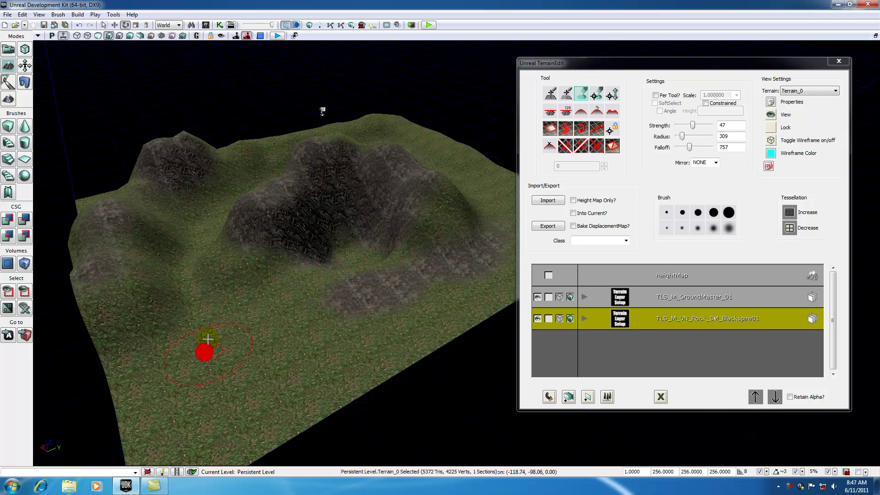
pyautogui.moveTo(206, 298)
pyautogui.mouseDown()
pyautogui.moveTo(204, 224)
pyautogui.moveTo(203, 310)
pyautogui.mouseUp()
pyautogui.moveTo(228, 421); pyautogui.dragTo(242, 357)
pyautogui.rightClick(265, 388)
pyautogui.click(296, 380)
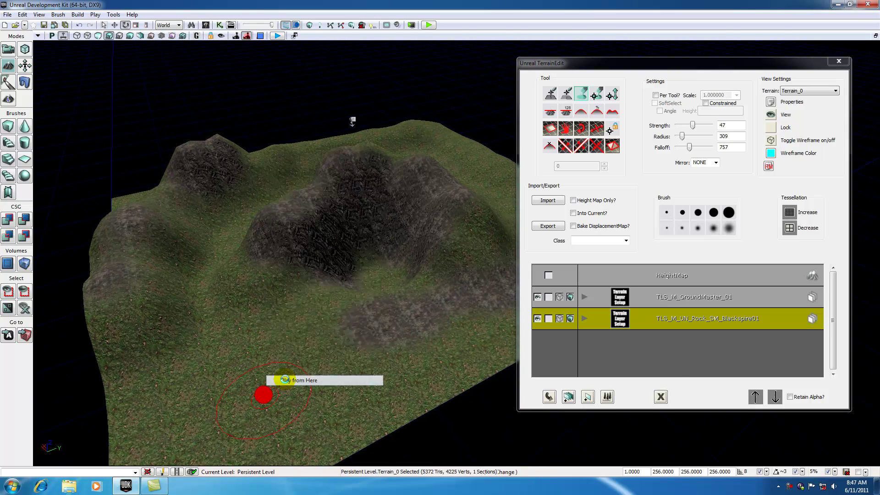
pyautogui.press('w')
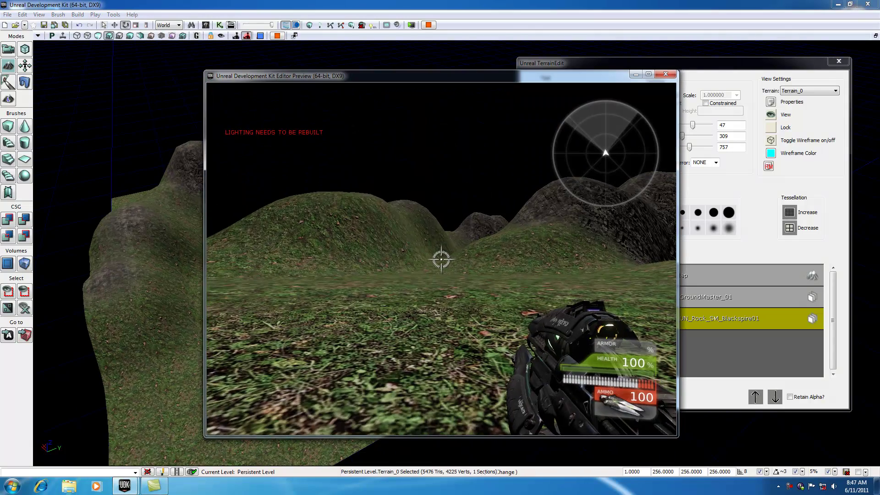
pyautogui.press('w')
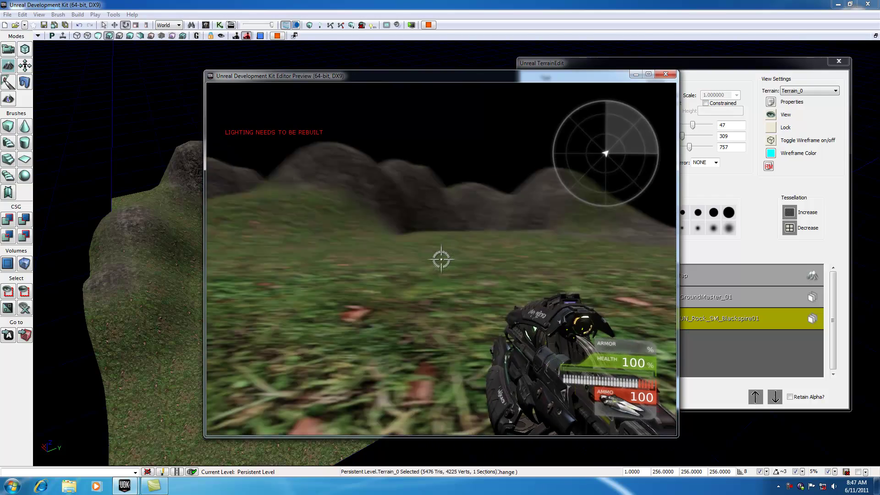
pyautogui.press('w')
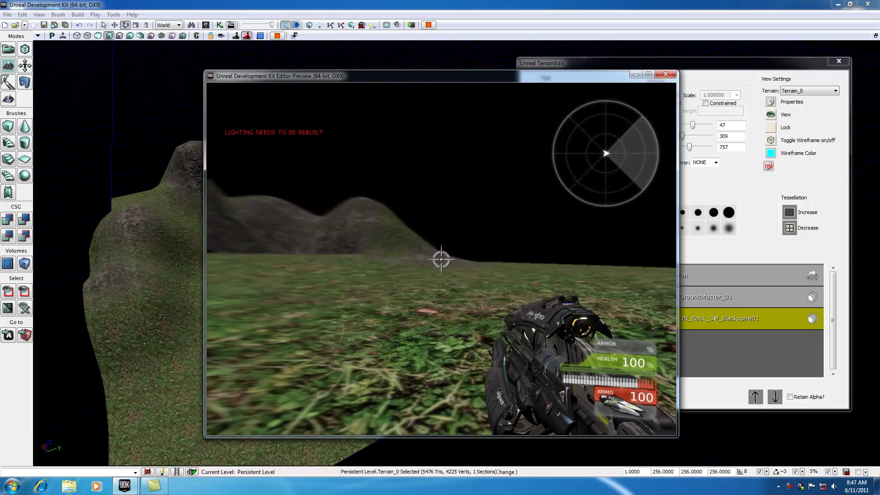
pyautogui.moveTo(441, 259)
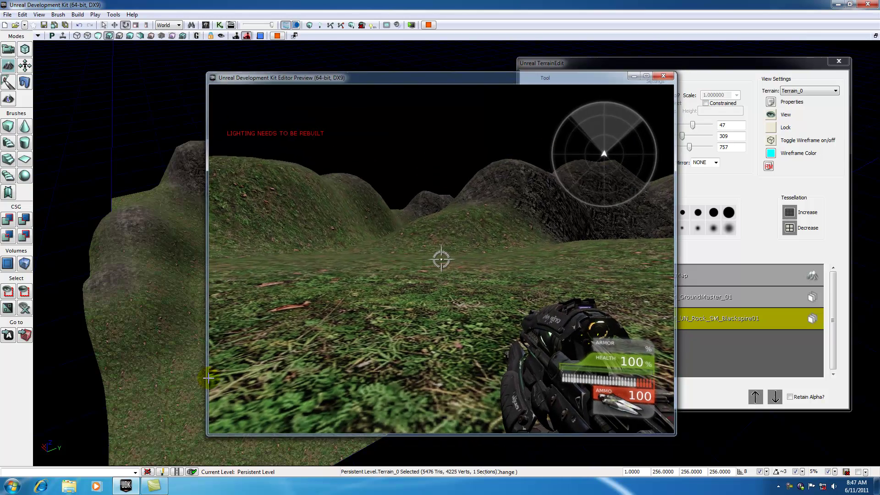
pyautogui.press('Escape')
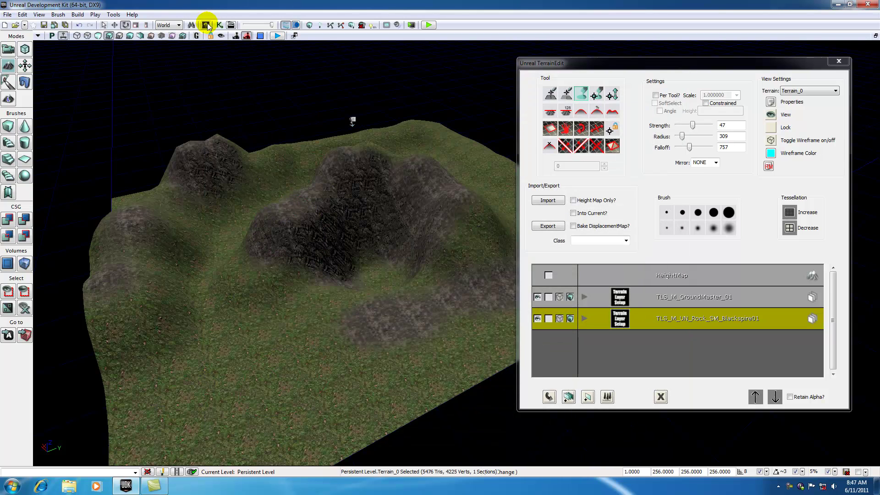
# Search all Materials in the Content Browser for "dirt", select M_UN_Terrain_Dirt_04 and close the browser.
pyautogui.click(205, 25)
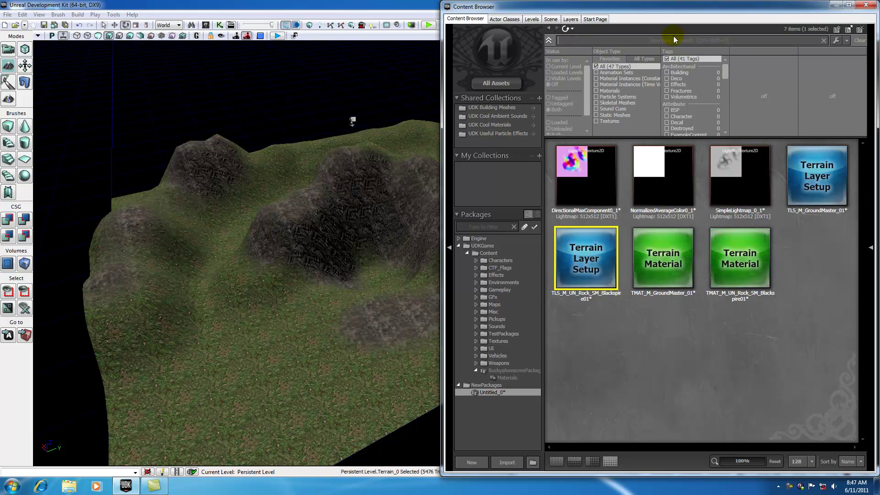
pyautogui.click(501, 85)
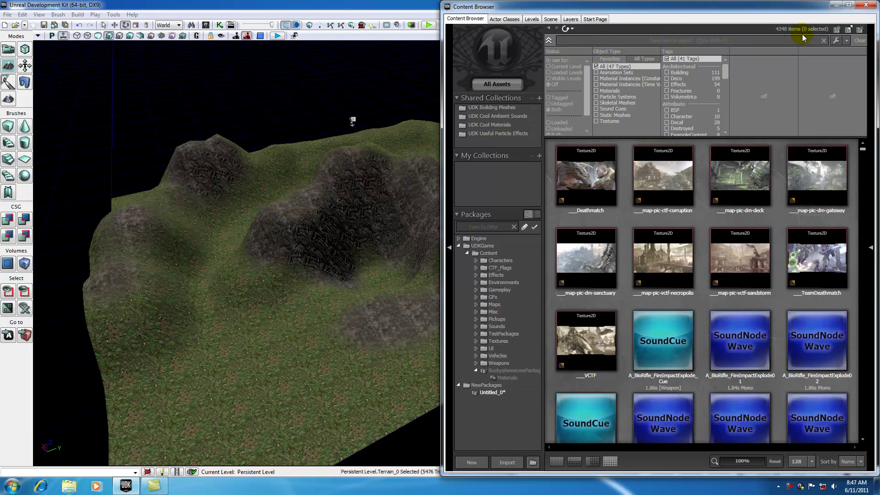
pyautogui.click(605, 91)
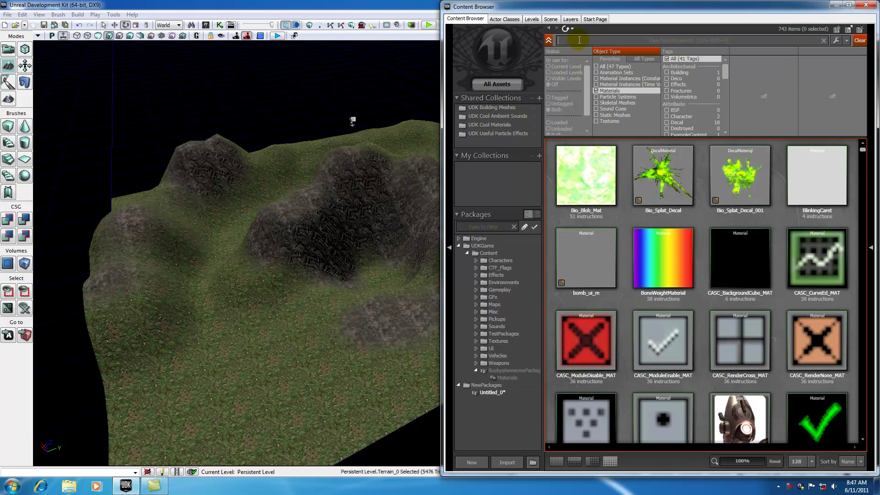
pyautogui.click(579, 40)
pyautogui.write('dirt')
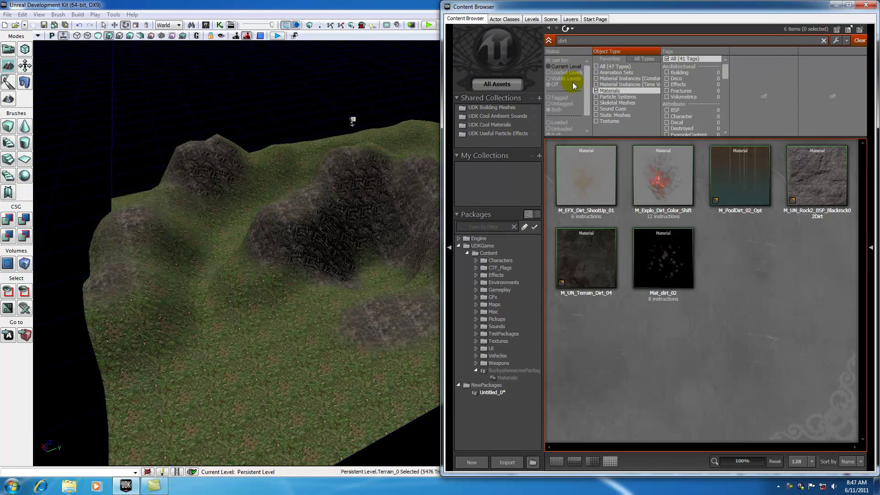
pyautogui.click(590, 257)
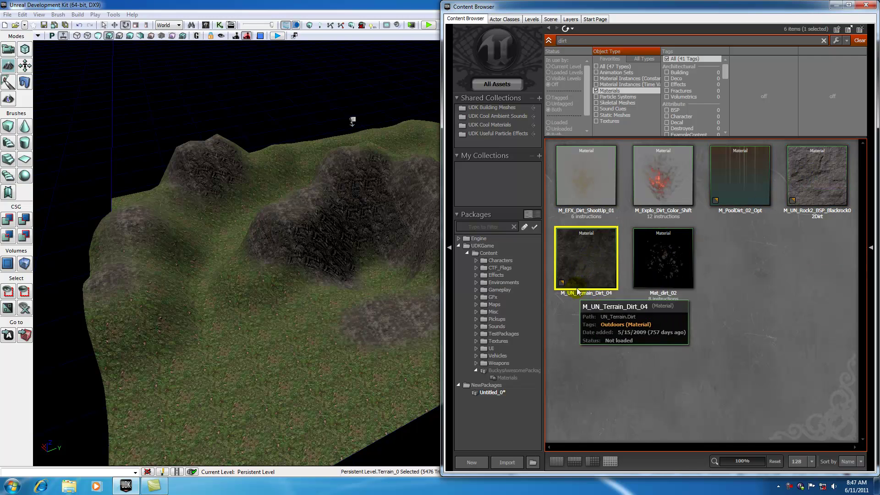
pyautogui.click(866, 5)
# Create a new terrain setup layer from the selected dirt material with auto-create and make it the active layer.
pyautogui.rightClick(682, 333)
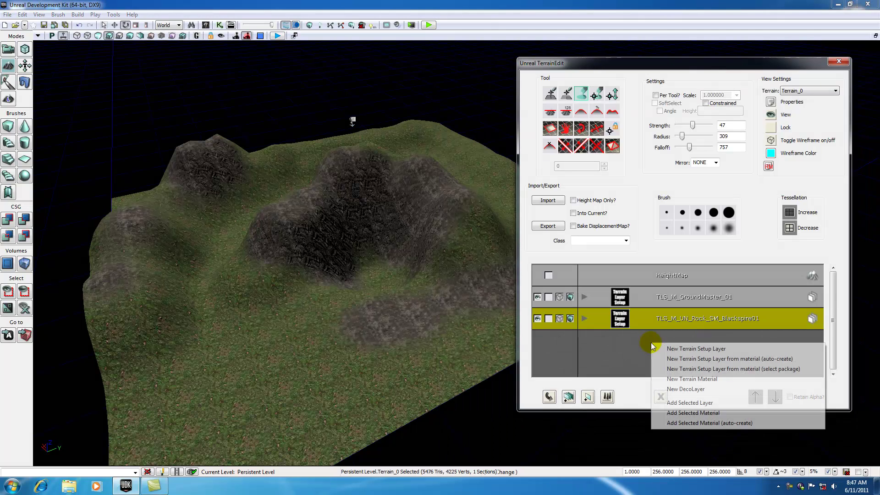
pyautogui.click(717, 360)
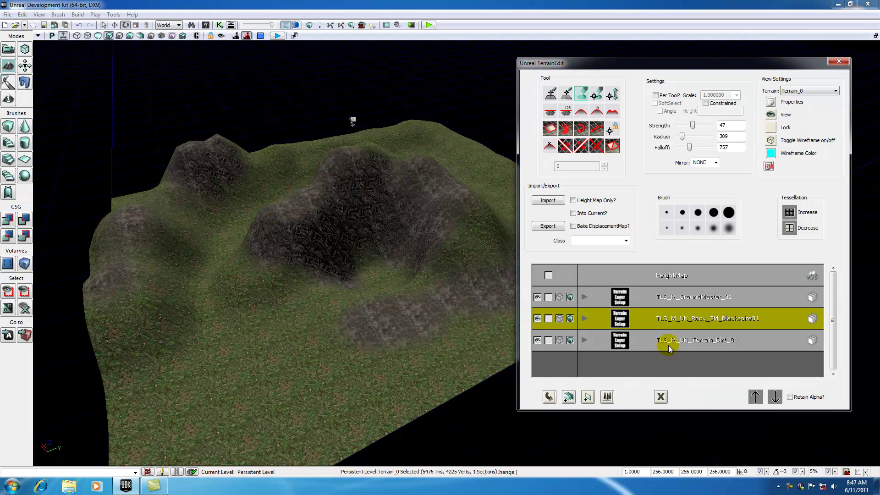
pyautogui.click(670, 345)
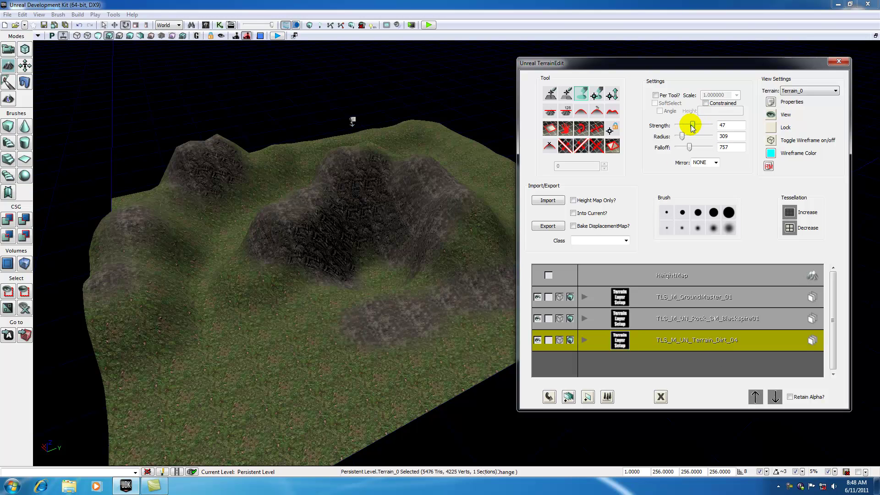
# Paint a dirt path from the foreground through the valley and around behind the central peaks, using strength 55 and radius 28.
pyautogui.moveTo(695, 128); pyautogui.dragTo(677, 137)
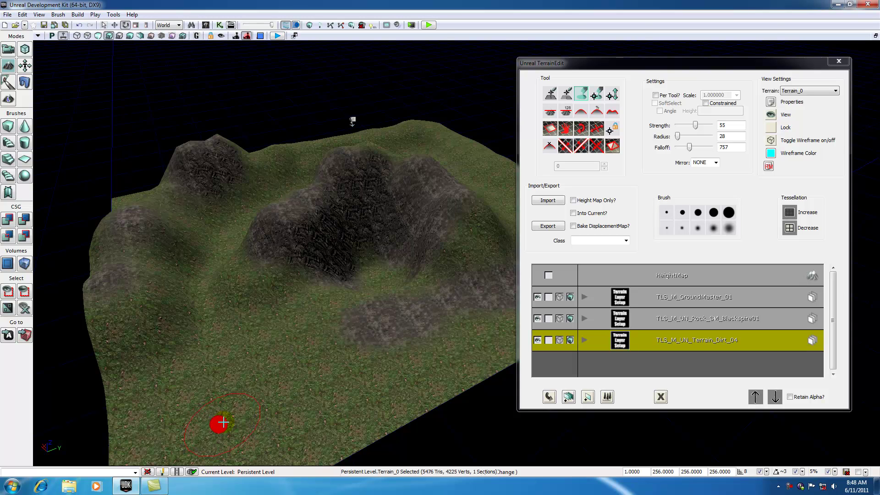
pyautogui.moveTo(223, 413)
pyautogui.keyDown('ctrl'); pyautogui.mouseDown()
pyautogui.moveTo(230, 417)
pyautogui.moveTo(226, 397)
pyautogui.mouseUp(); pyautogui.keyUp('ctrl')
pyautogui.moveTo(214, 353)
pyautogui.keyDown('ctrl'); pyautogui.mouseDown()
pyautogui.moveTo(220, 387)
pyautogui.moveTo(208, 301)
pyautogui.moveTo(208, 350)
pyautogui.moveTo(222, 340)
pyautogui.moveTo(206, 320)
pyautogui.moveTo(216, 252)
pyautogui.moveTo(205, 291)
pyautogui.moveTo(210, 261)
pyautogui.moveTo(210, 270)
pyautogui.moveTo(235, 231)
pyautogui.moveTo(228, 240)
pyautogui.mouseUp(); pyautogui.keyUp('ctrl')
pyautogui.moveTo(206, 287)
pyautogui.mouseDown()
pyautogui.moveTo(196, 223)
pyautogui.moveTo(209, 152)
pyautogui.moveTo(239, 220)
pyautogui.moveTo(236, 202)
pyautogui.moveTo(284, 183)
pyautogui.moveTo(248, 179)
pyautogui.mouseUp()
pyautogui.moveTo(247, 229)
pyautogui.mouseDown()
pyautogui.moveTo(257, 291)
pyautogui.moveTo(245, 283)
pyautogui.moveTo(328, 311)
pyautogui.mouseUp()
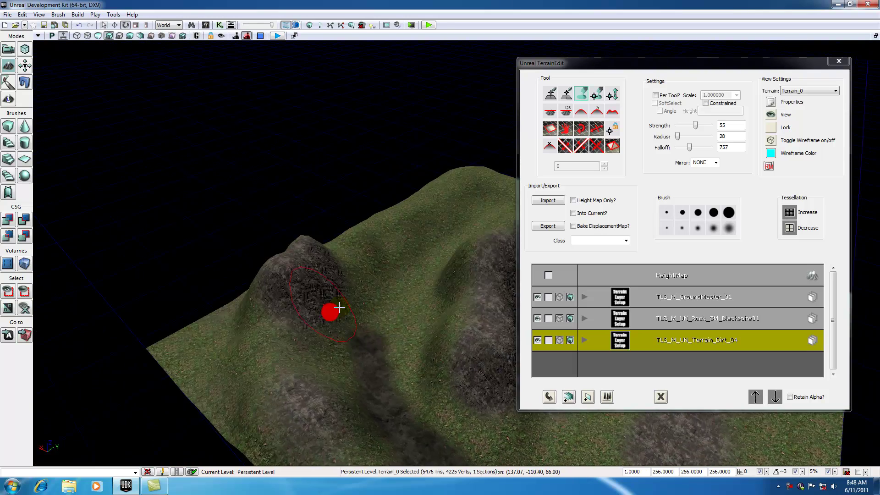
pyautogui.moveTo(397, 301)
pyautogui.keyDown('ctrl'); pyautogui.mouseDown()
pyautogui.moveTo(382, 341)
pyautogui.moveTo(394, 297)
pyautogui.moveTo(388, 311)
pyautogui.moveTo(442, 251)
pyautogui.moveTo(423, 273)
pyautogui.moveTo(442, 239)
pyautogui.moveTo(428, 227)
pyautogui.moveTo(458, 219)
pyautogui.mouseUp(); pyautogui.keyUp('ctrl')
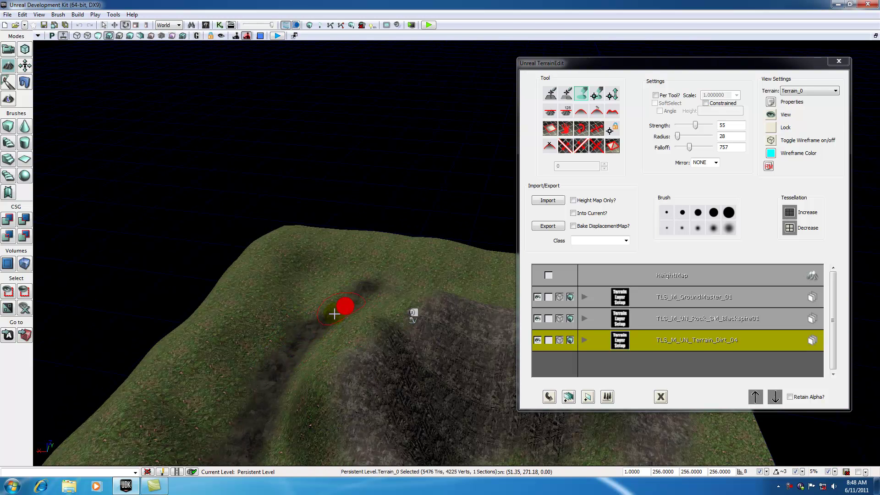
pyautogui.keyDown('ctrl'); pyautogui.moveTo(334, 314); pyautogui.dragTo(342, 307); pyautogui.keyUp('ctrl')
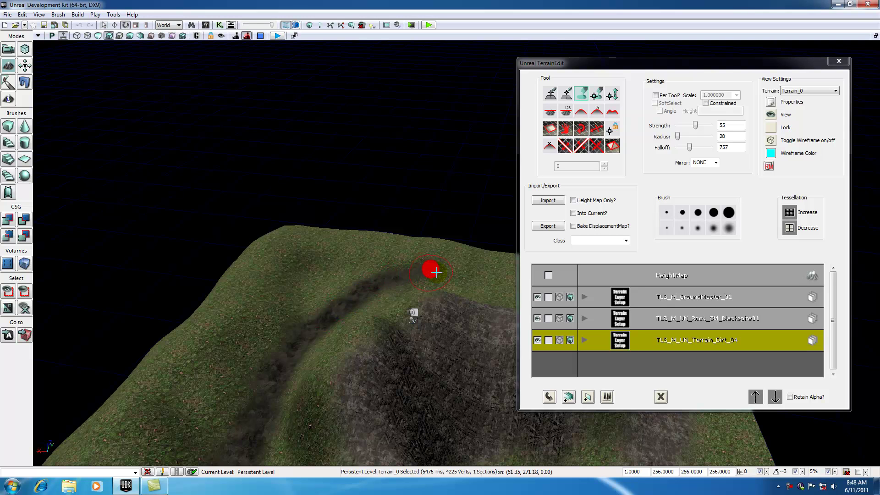
# Play the level from beside the foreground end of the dirt path, walk along it through the valley and exit the preview.
pyautogui.moveTo(412, 282)
pyautogui.mouseDown()
pyautogui.moveTo(422, 460)
pyautogui.moveTo(314, 368)
pyautogui.moveTo(424, 297)
pyautogui.mouseUp()
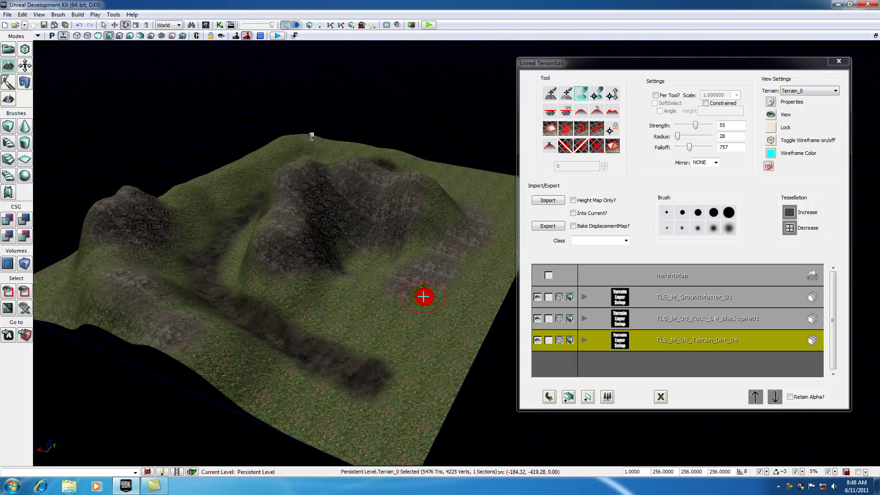
pyautogui.click(404, 397)
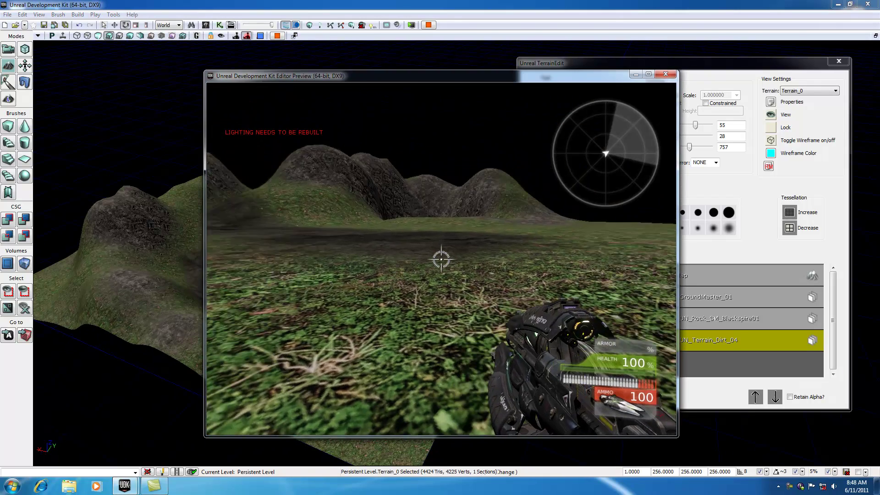
pyautogui.press('w')
pyautogui.press('w')
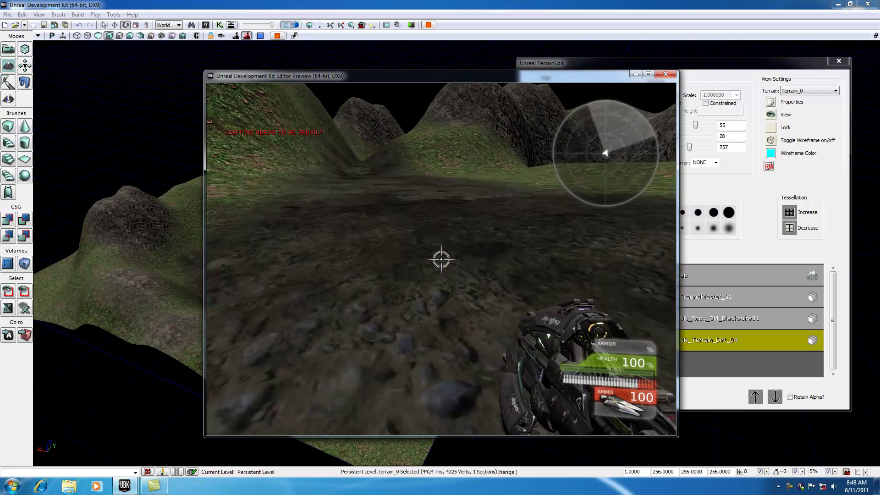
pyautogui.press('w')
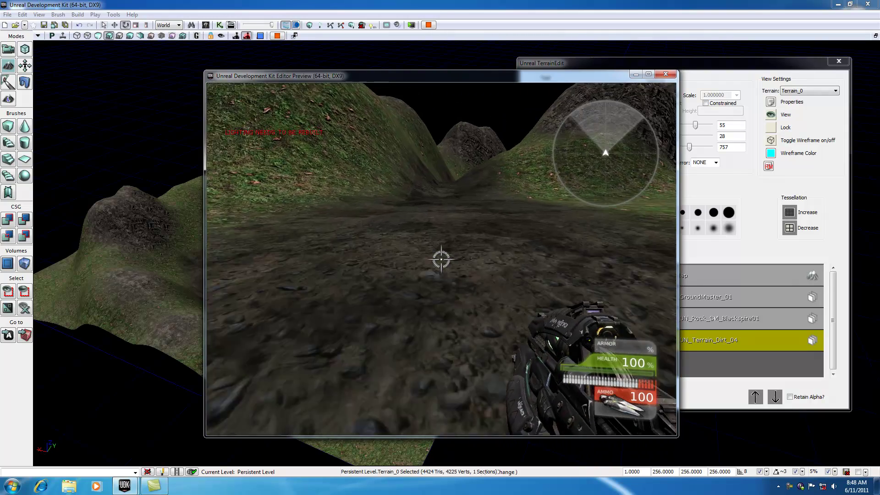
pyautogui.press('w')
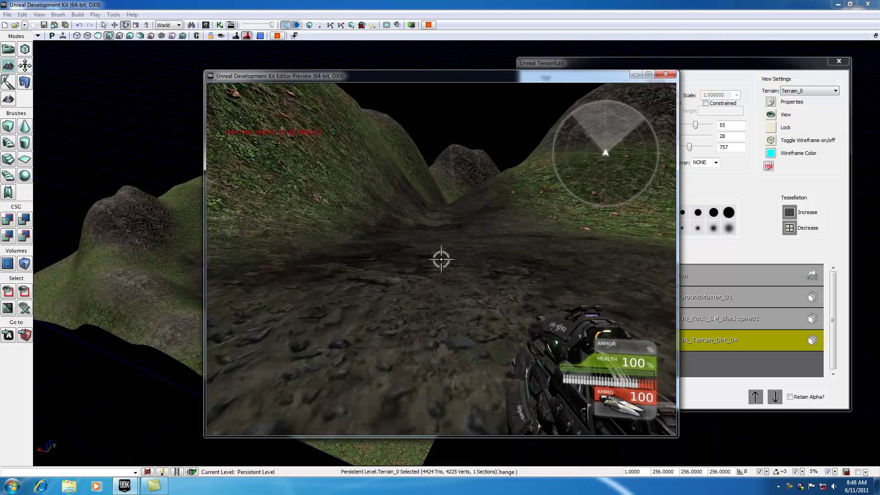
pyautogui.press('w')
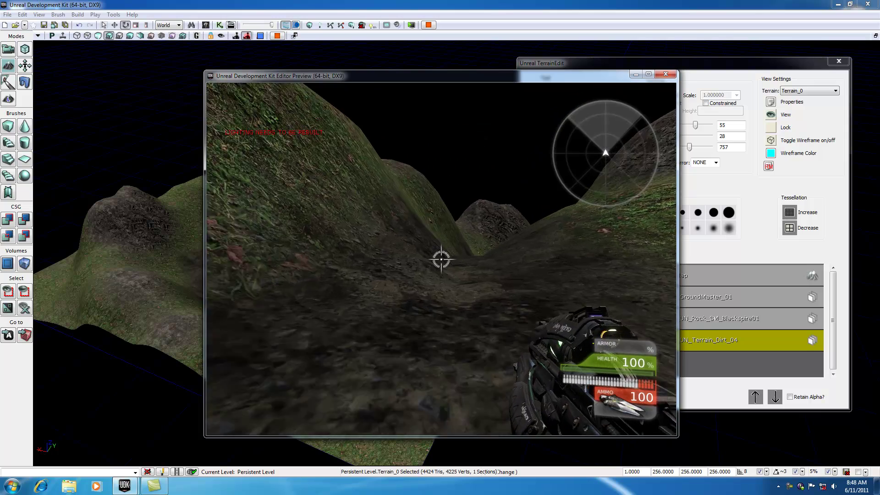
pyautogui.press('w')
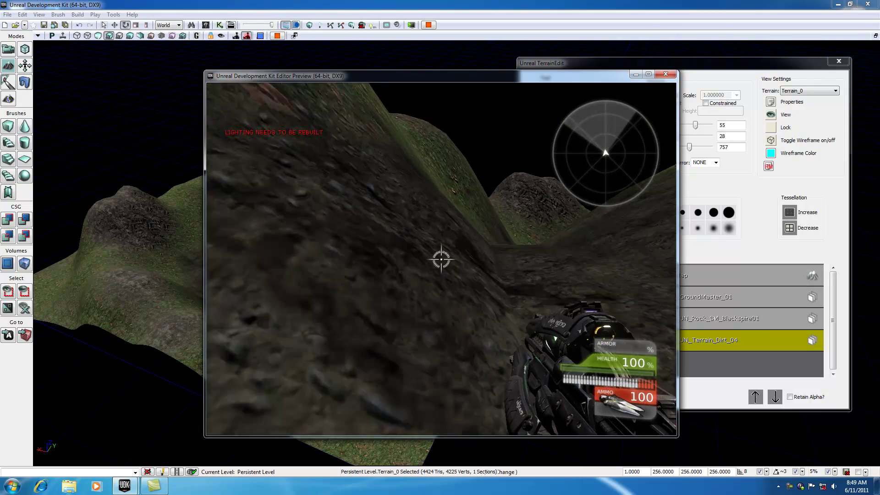
pyautogui.press('w')
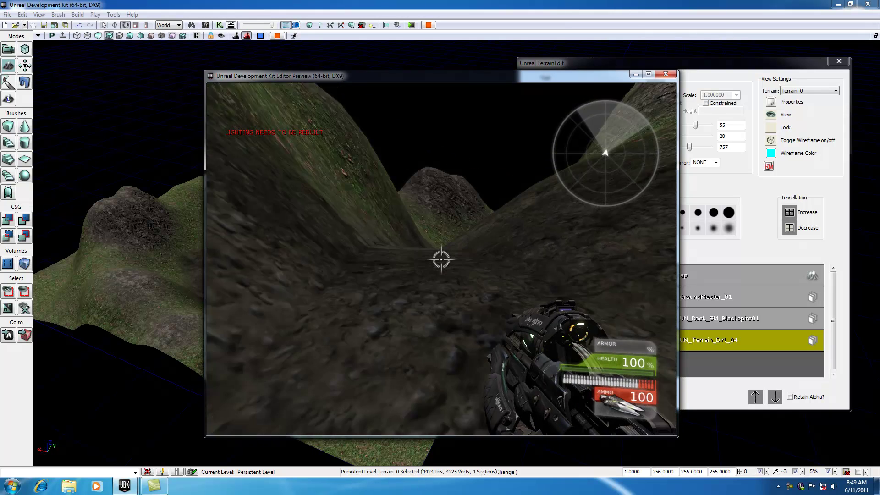
pyautogui.press('w')
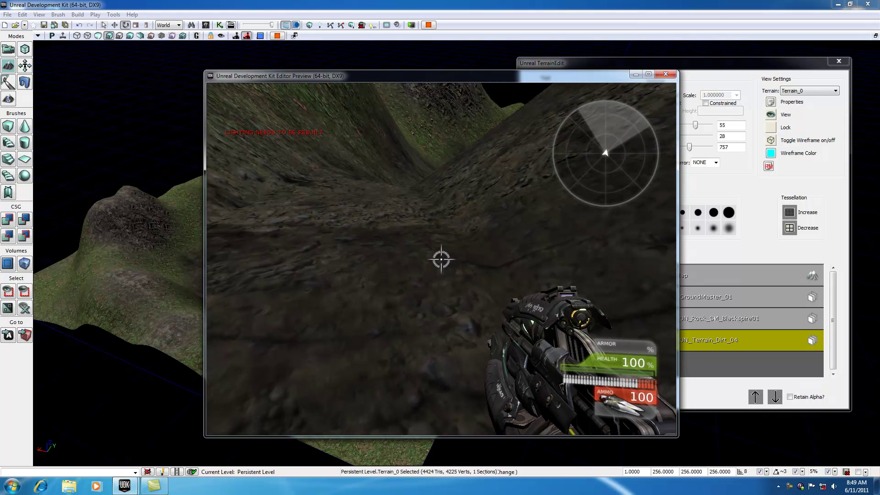
pyautogui.press('w')
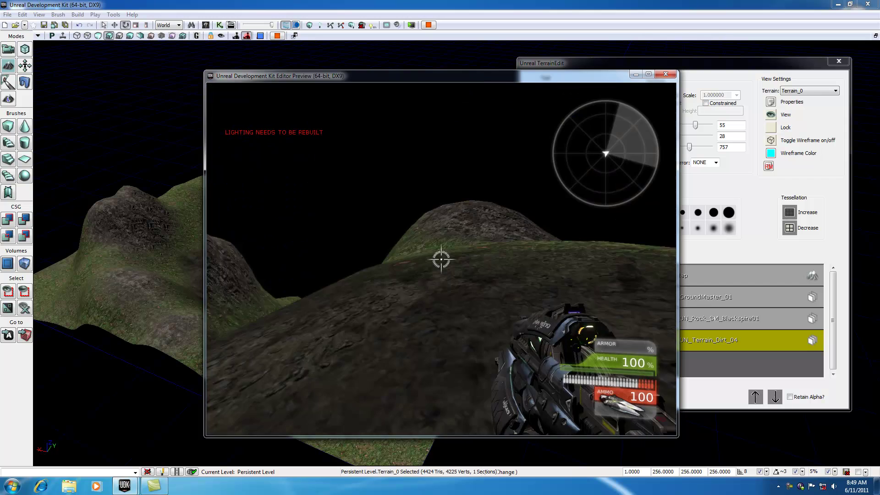
pyautogui.press('Escape')
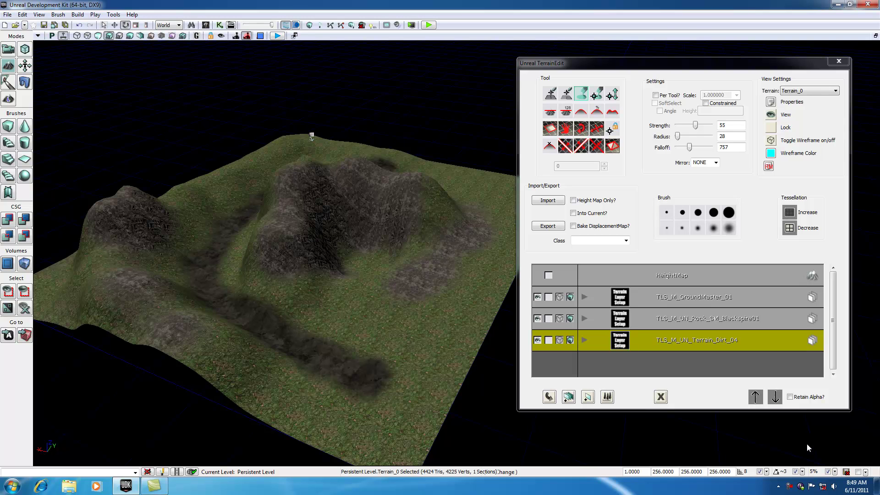
pyautogui.rightClick(789, 487)
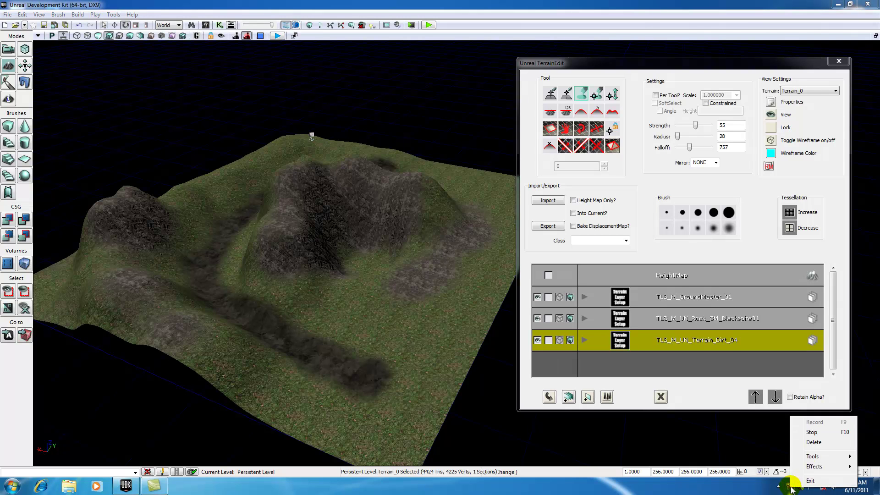